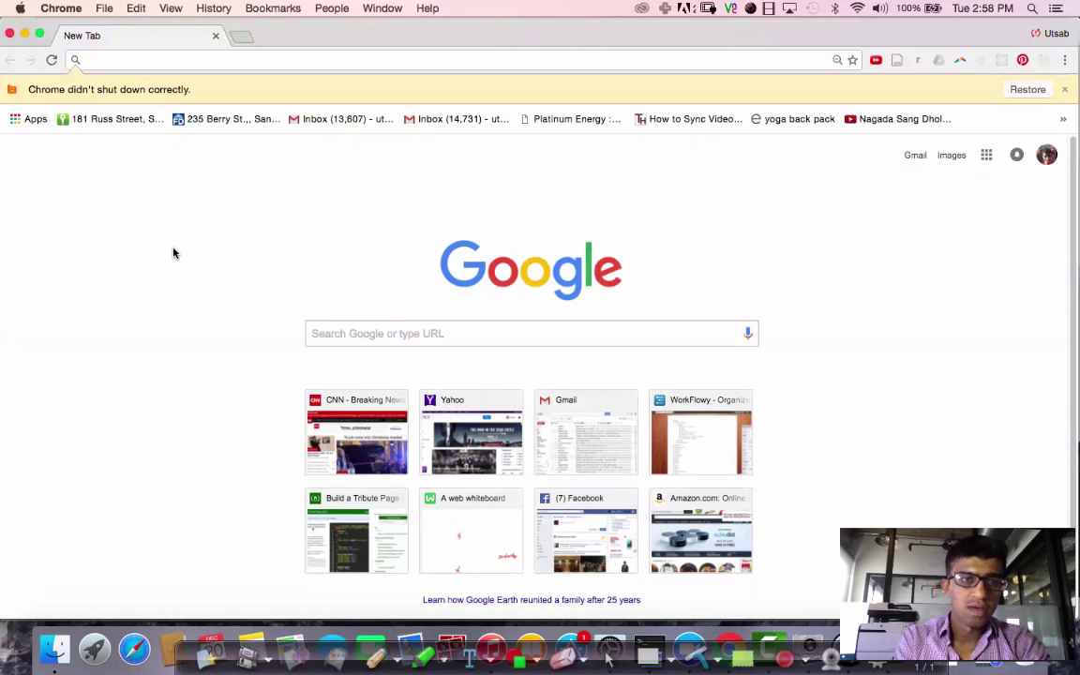
# Search Google for 'mac show largest folders' from Chrome's address bar
pyautogui.click(122, 59)
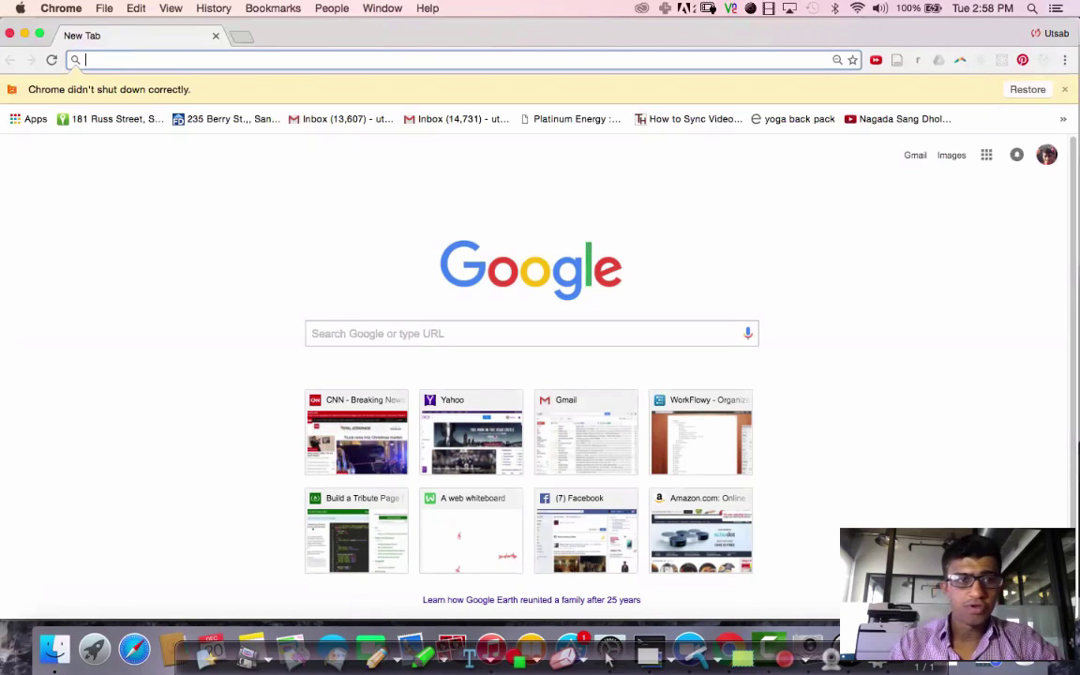
pyautogui.write('mac show lar')
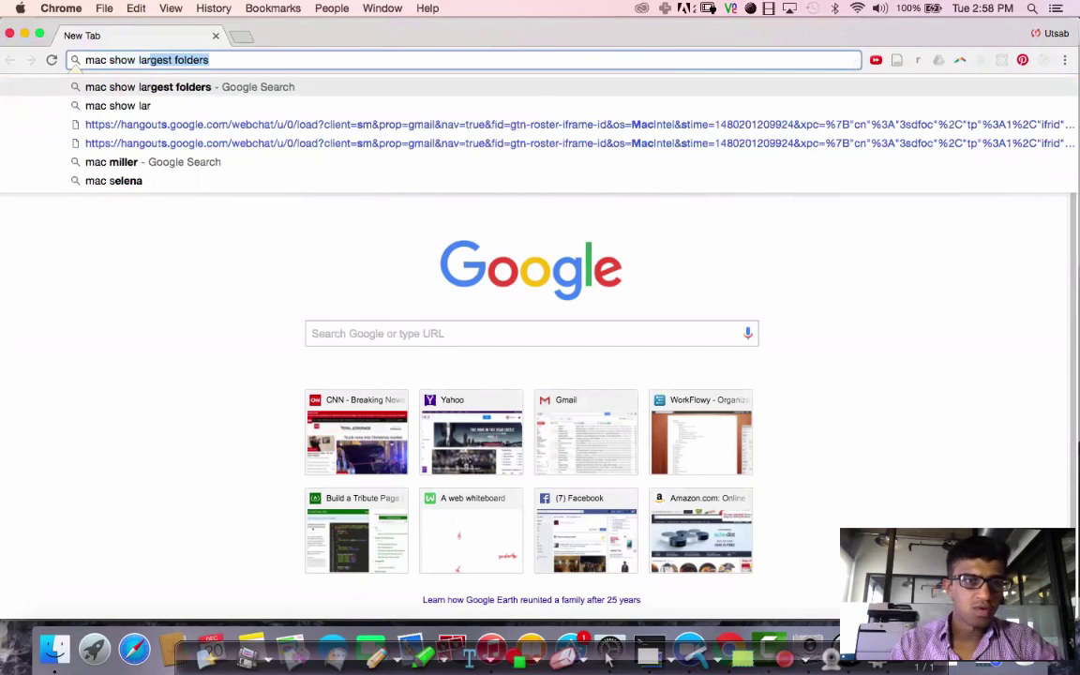
pyautogui.write('gest fold')
pyautogui.press('Return')
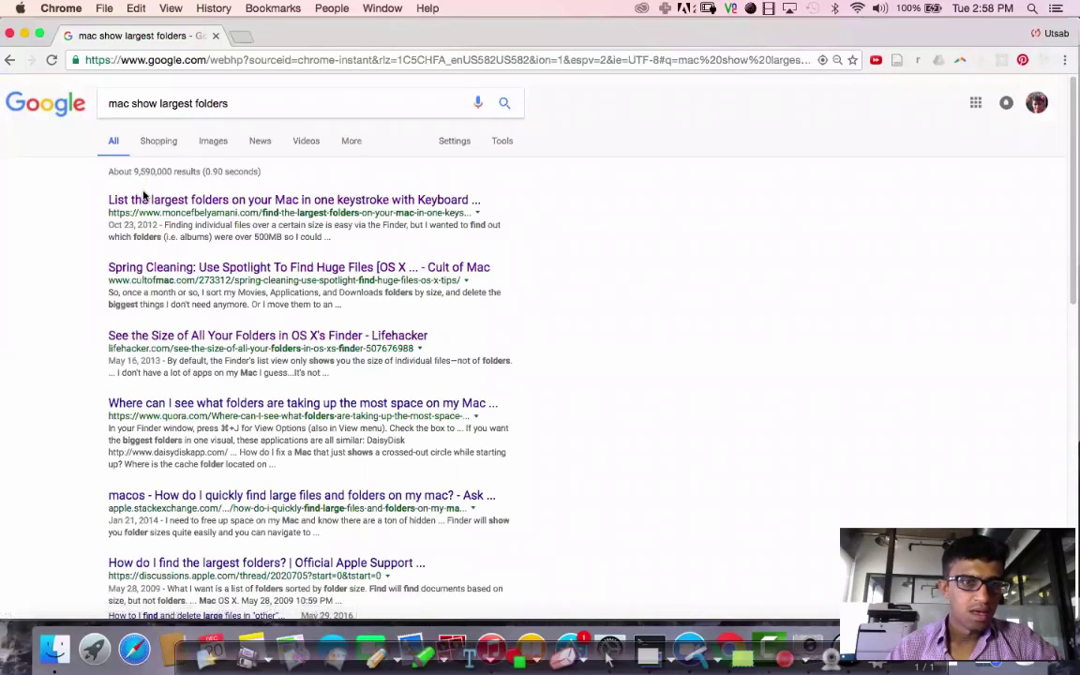
# Open the first three search results in new tabs
pyautogui.rightClick(138, 203)
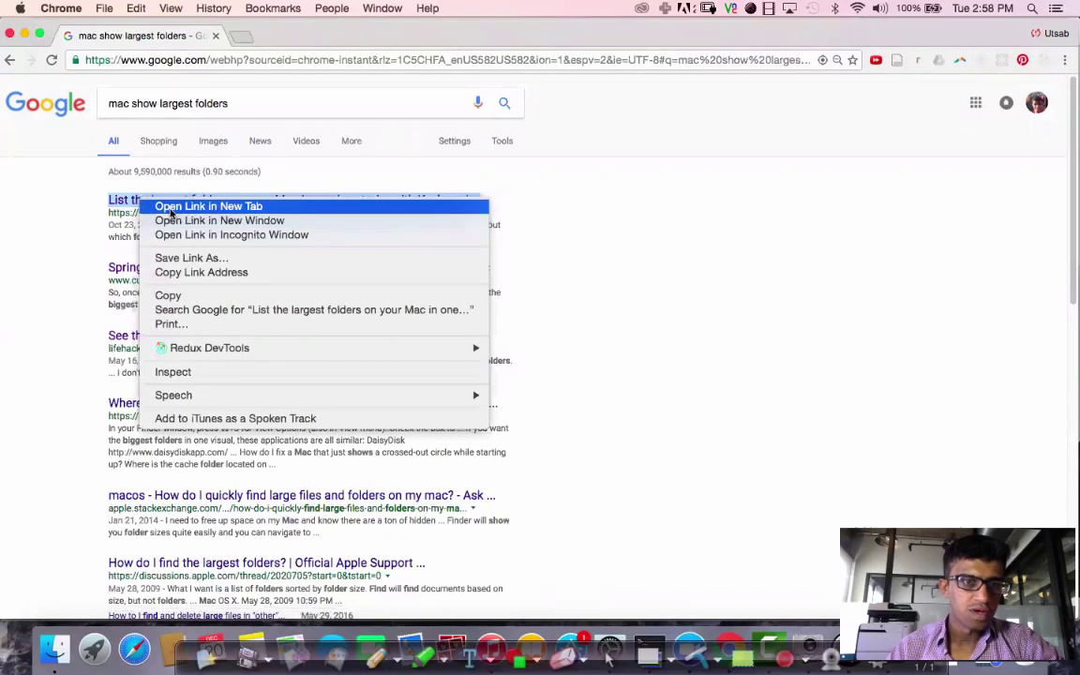
pyautogui.click(146, 206)
pyautogui.rightClick(141, 271)
pyautogui.click(154, 275)
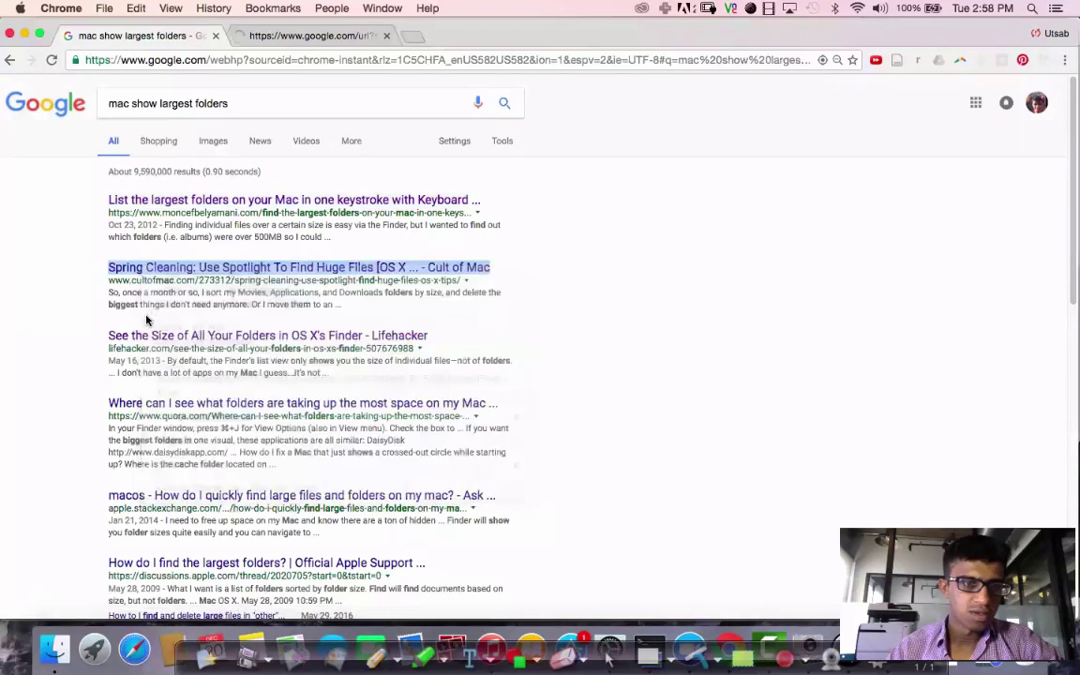
pyautogui.rightClick(138, 336)
pyautogui.click(164, 339)
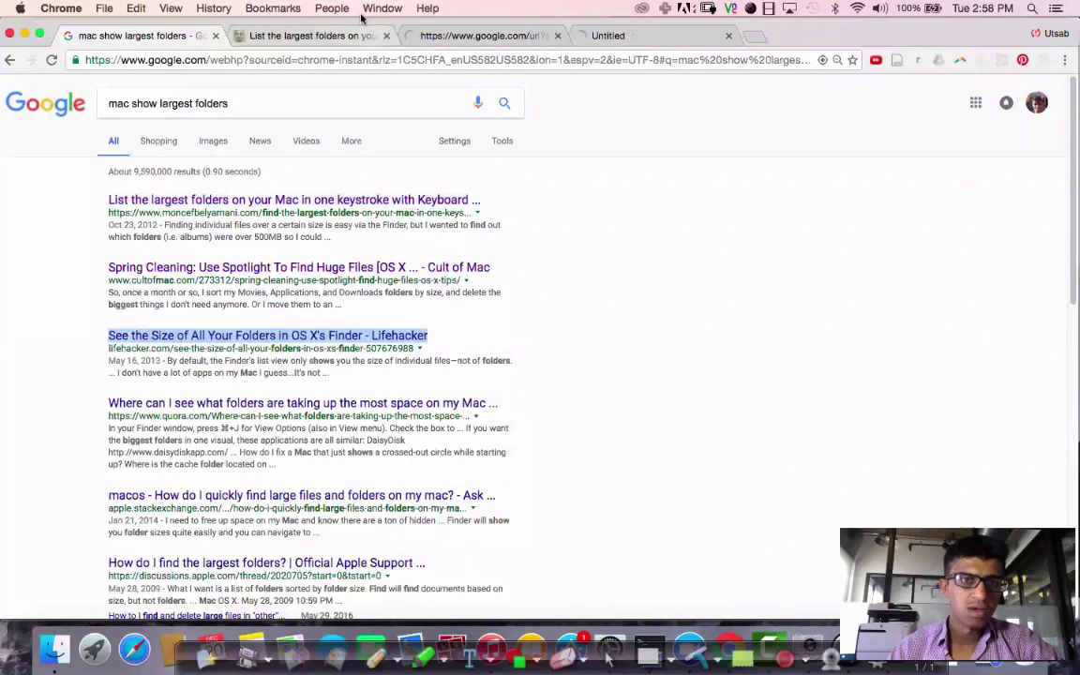
# Read the largest-folders article, then switch to the Cult of Mac Spring Cleaning tab
pyautogui.click(353, 36)
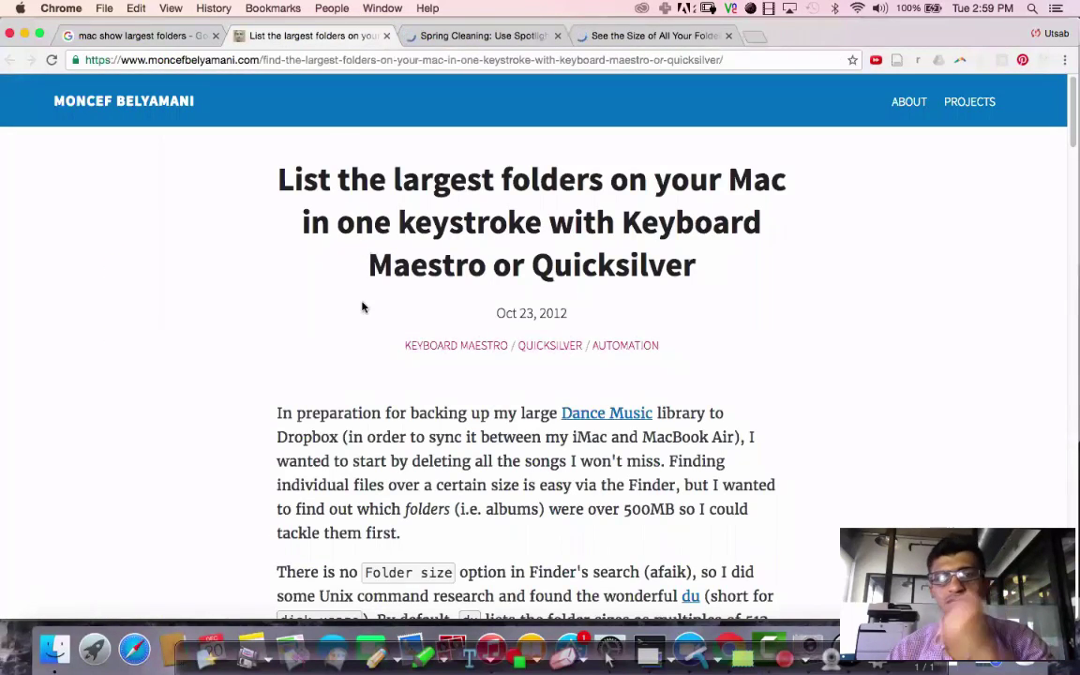
pyautogui.scroll(-2, 363, 306)
pyautogui.scroll(-4, 363, 306)
pyautogui.scroll(-3, 363, 304)
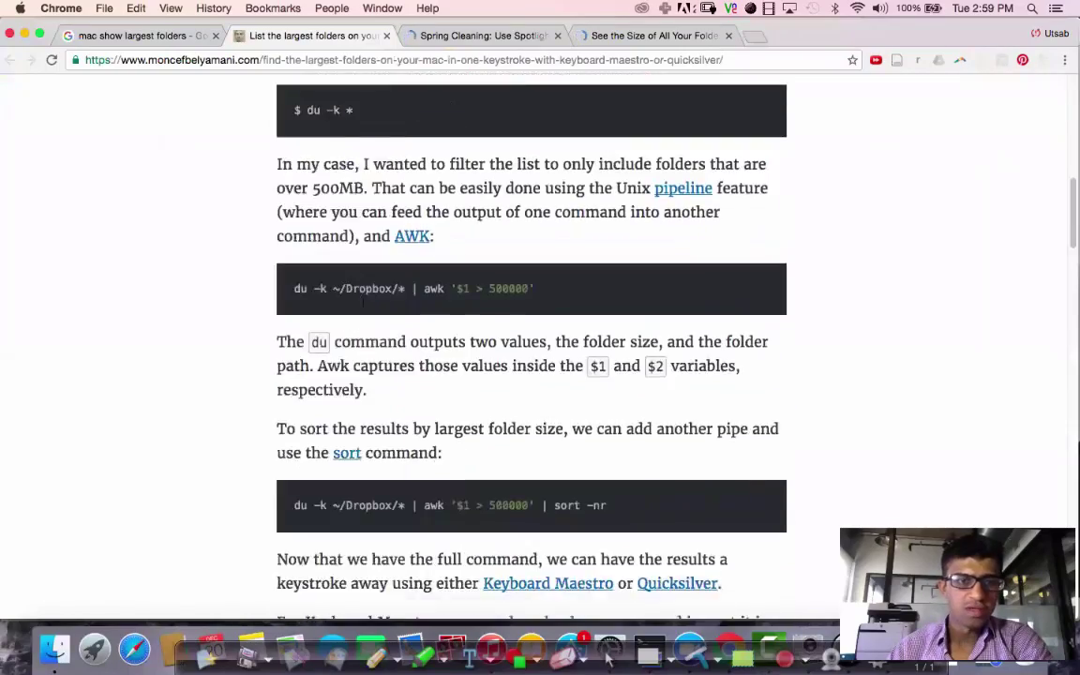
pyautogui.scroll(3, 362, 302)
pyautogui.scroll(-2, 363, 302)
pyautogui.scroll(-1, 362, 302)
pyautogui.scroll(5, 363, 302)
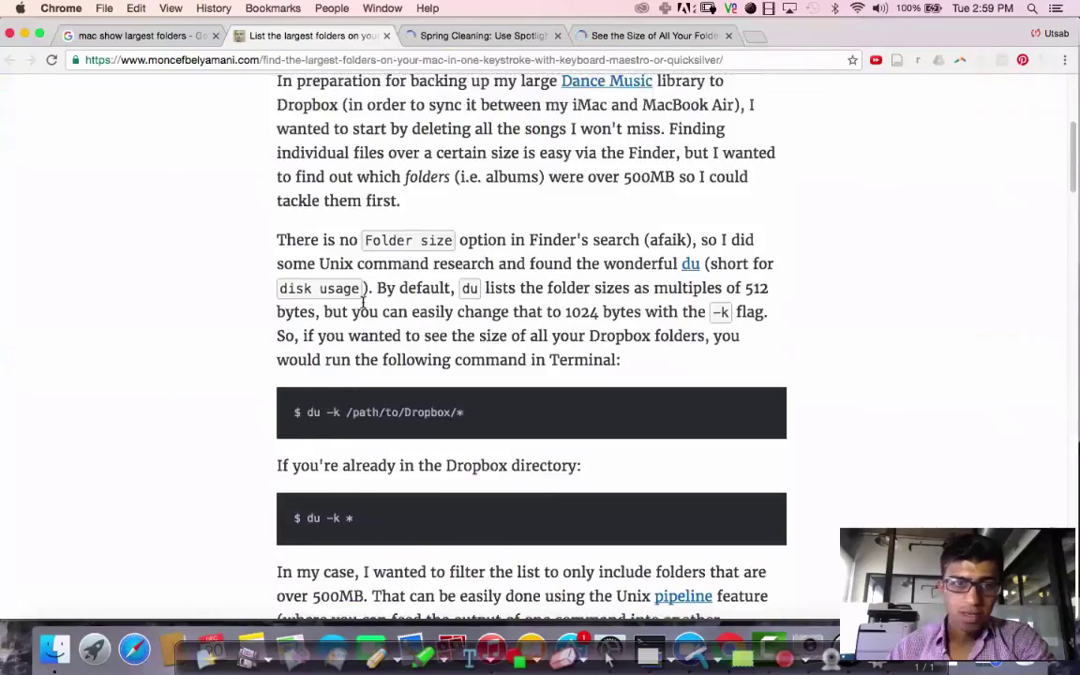
pyautogui.scroll(-3, 363, 301)
pyautogui.scroll(-1, 363, 302)
pyautogui.scroll(-1, 363, 301)
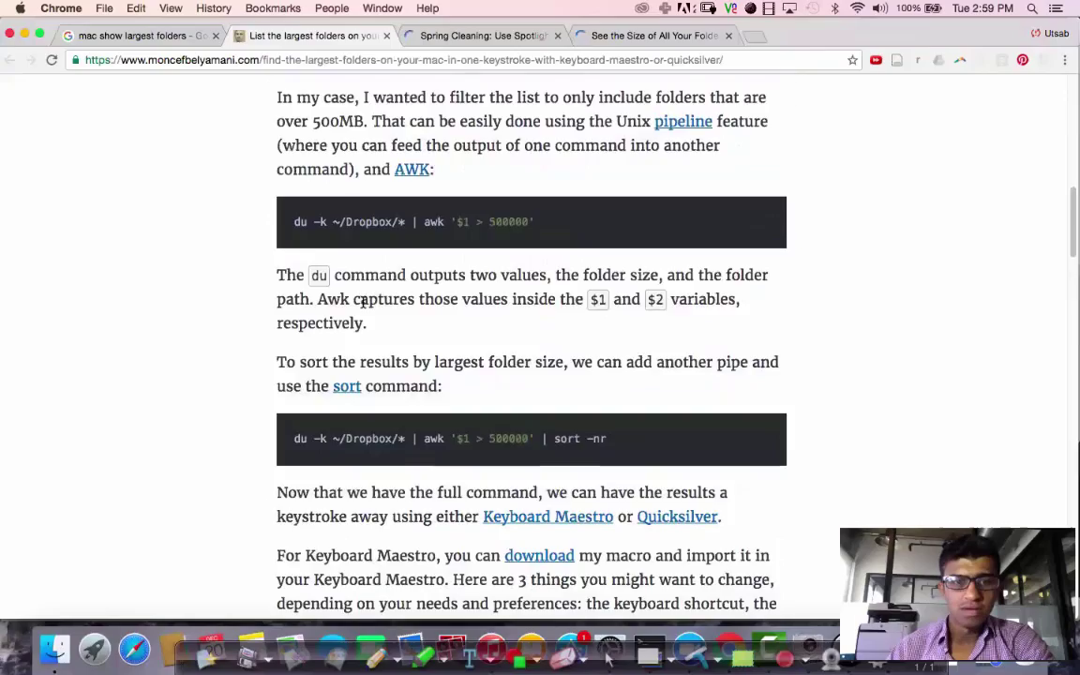
pyautogui.scroll(-2, 363, 300)
pyautogui.scroll(-3, 363, 300)
pyautogui.scroll(3, 363, 302)
pyautogui.scroll(6, 363, 304)
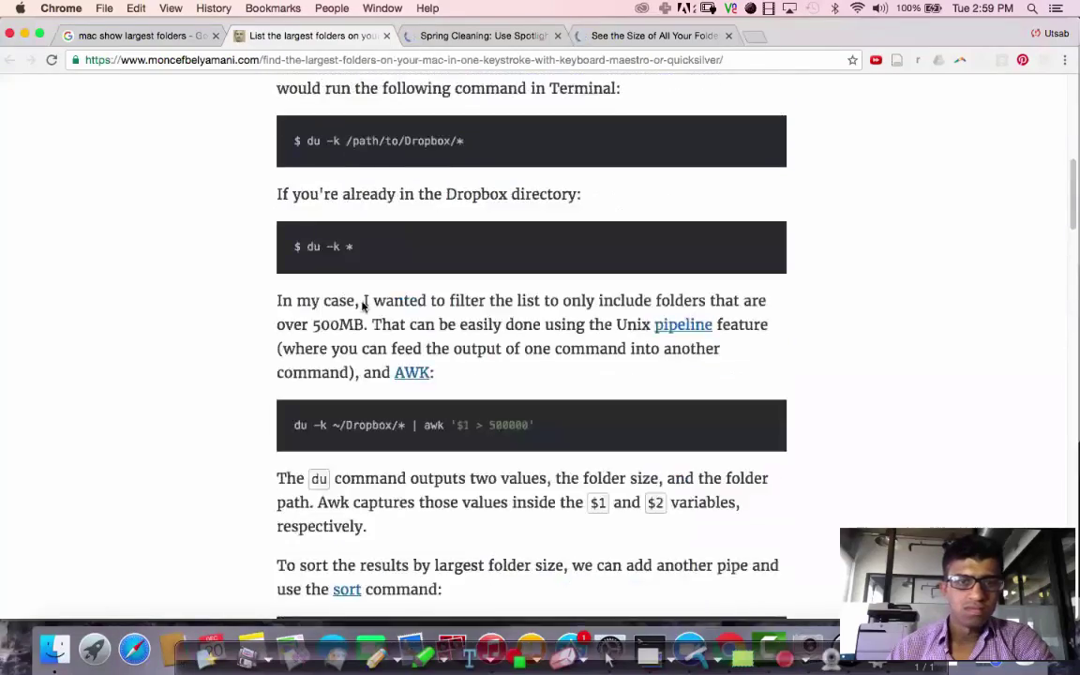
pyautogui.scroll(2, 362, 306)
pyautogui.scroll(4, 362, 305)
pyautogui.click(440, 35)
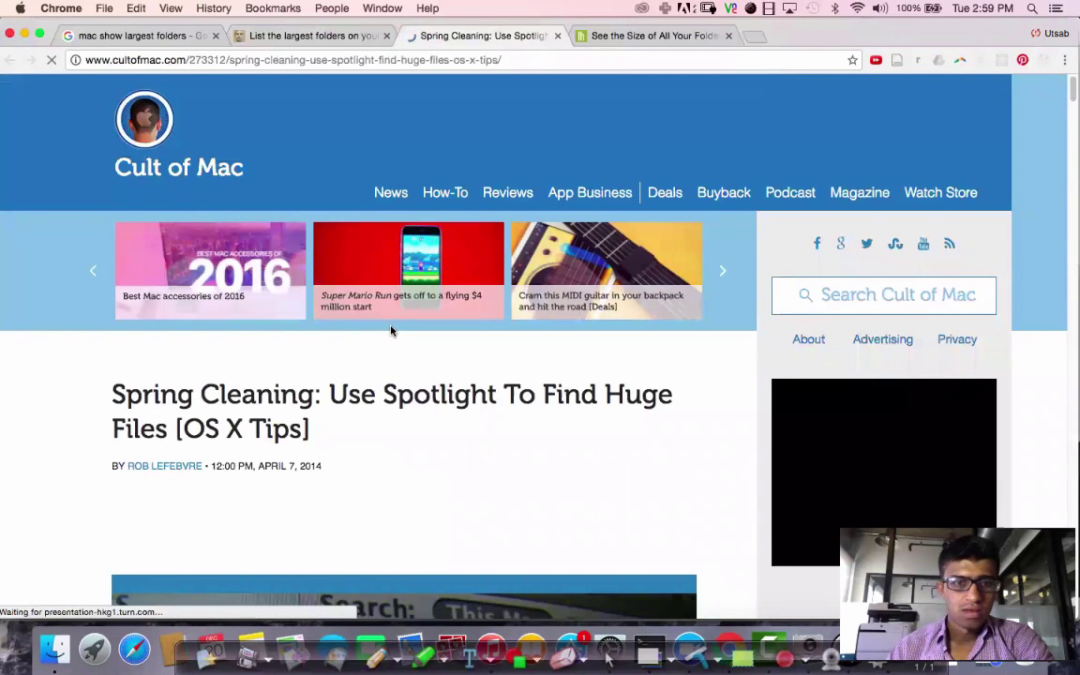
pyautogui.scroll(-5, 391, 330)
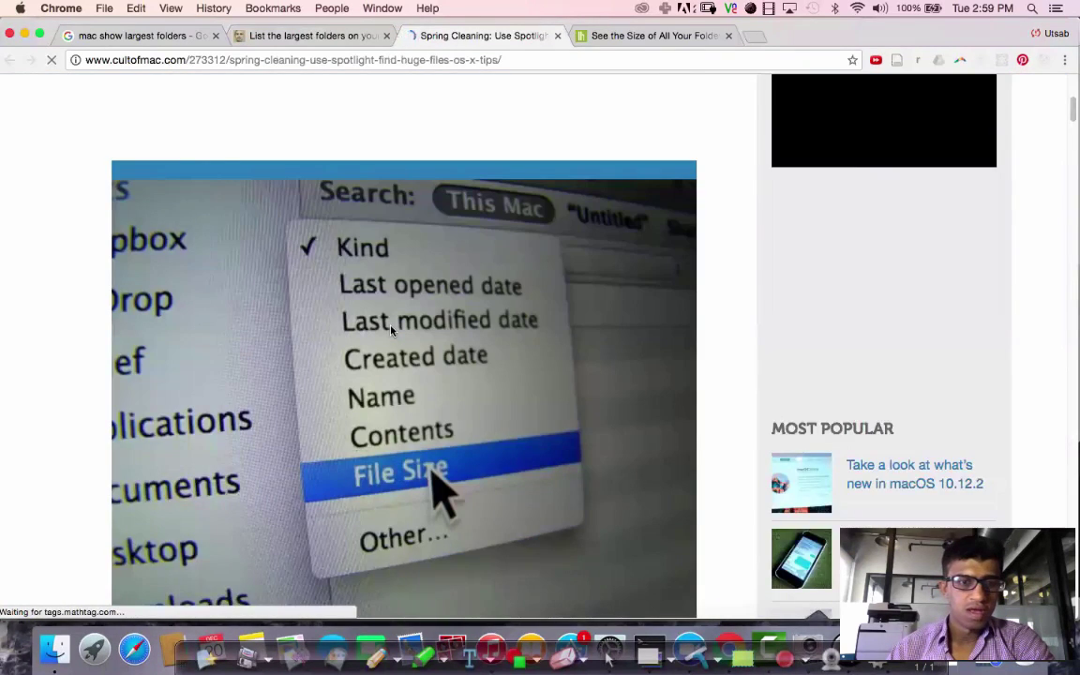
pyautogui.scroll(-3, 391, 330)
pyautogui.scroll(-5, 391, 330)
pyautogui.scroll(-2, 391, 330)
pyautogui.scroll(-2, 391, 330)
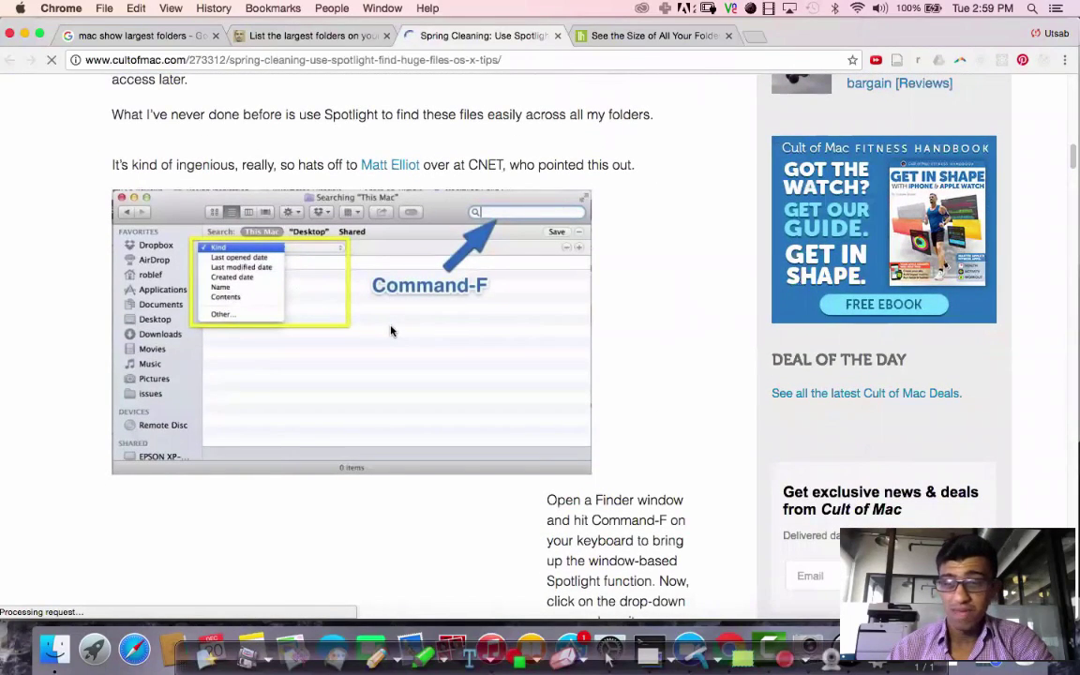
pyautogui.moveTo(352, 333)
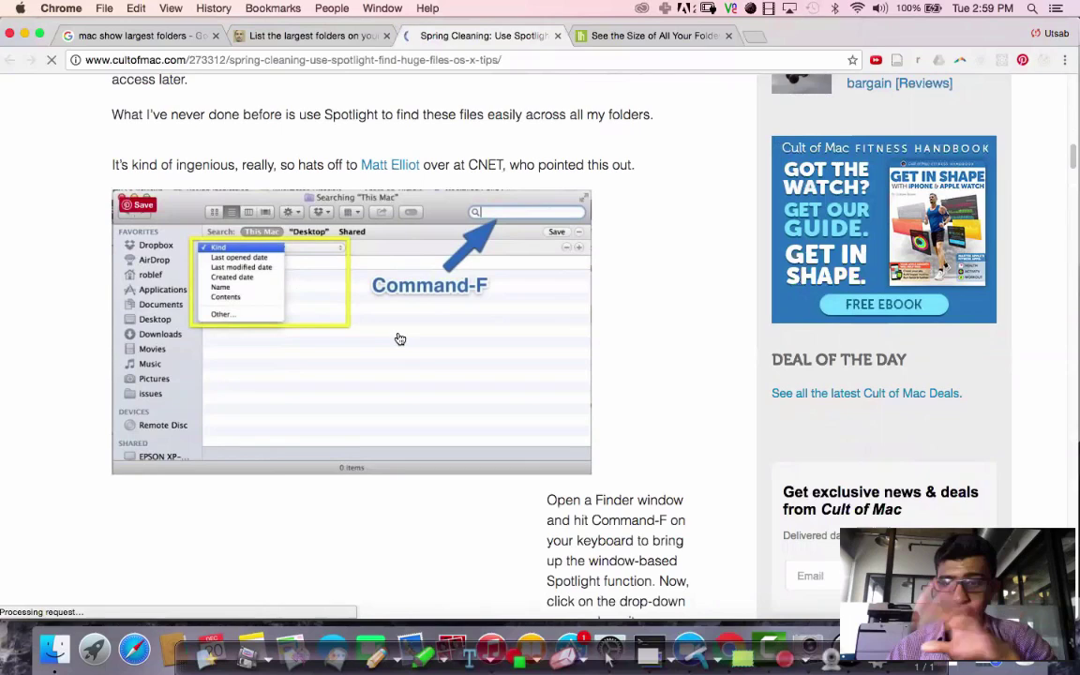
pyautogui.scroll(-1, 432, 384)
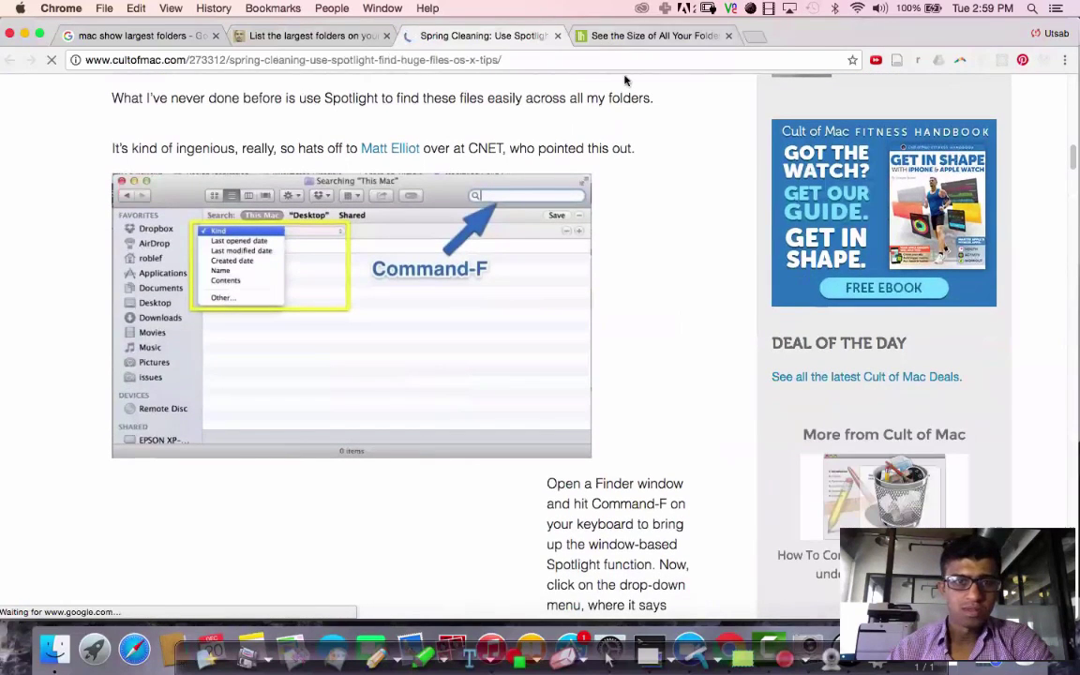
pyautogui.click(639, 36)
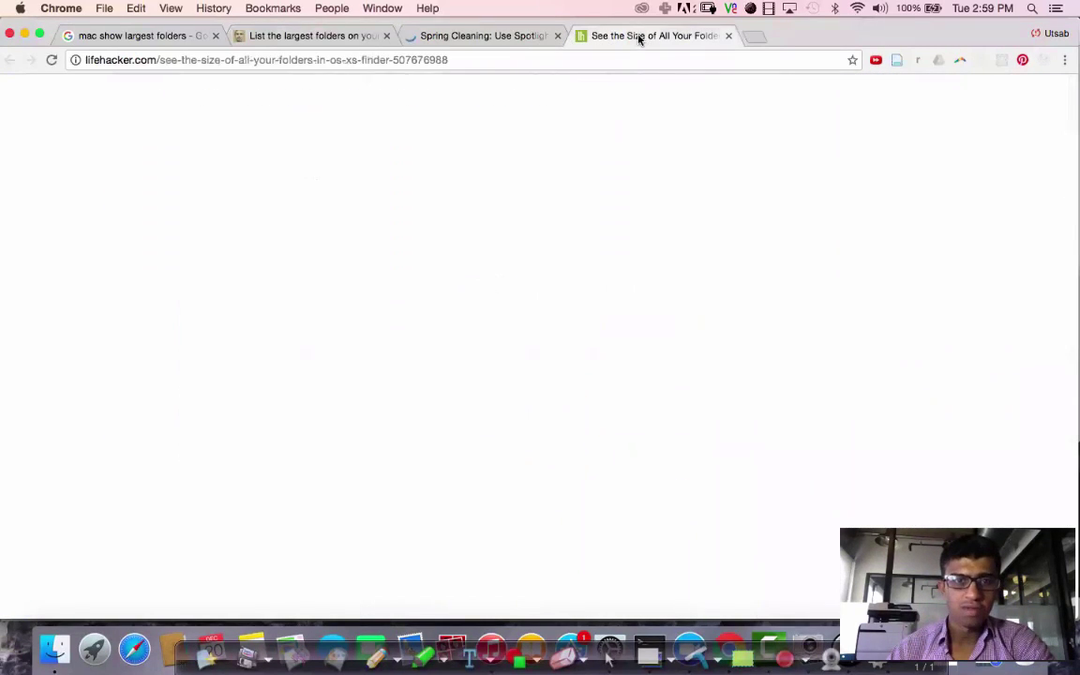
pyautogui.scroll(-4, 500, 241)
pyautogui.scroll(-5, 500, 241)
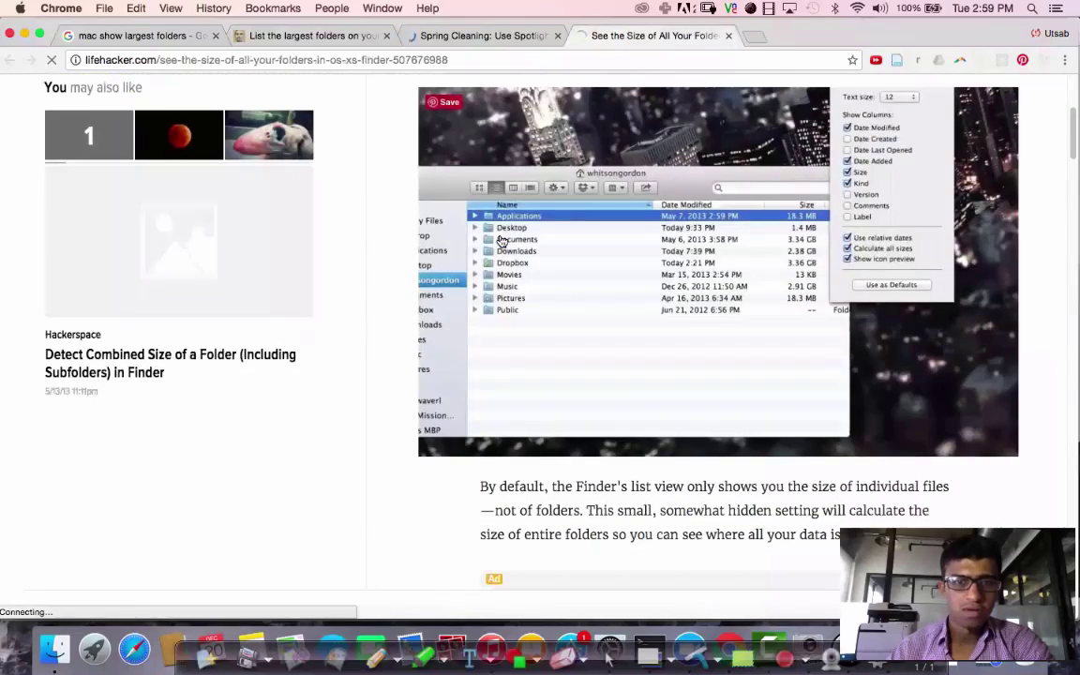
pyautogui.scroll(-3, 500, 241)
pyautogui.scroll(-2, 499, 241)
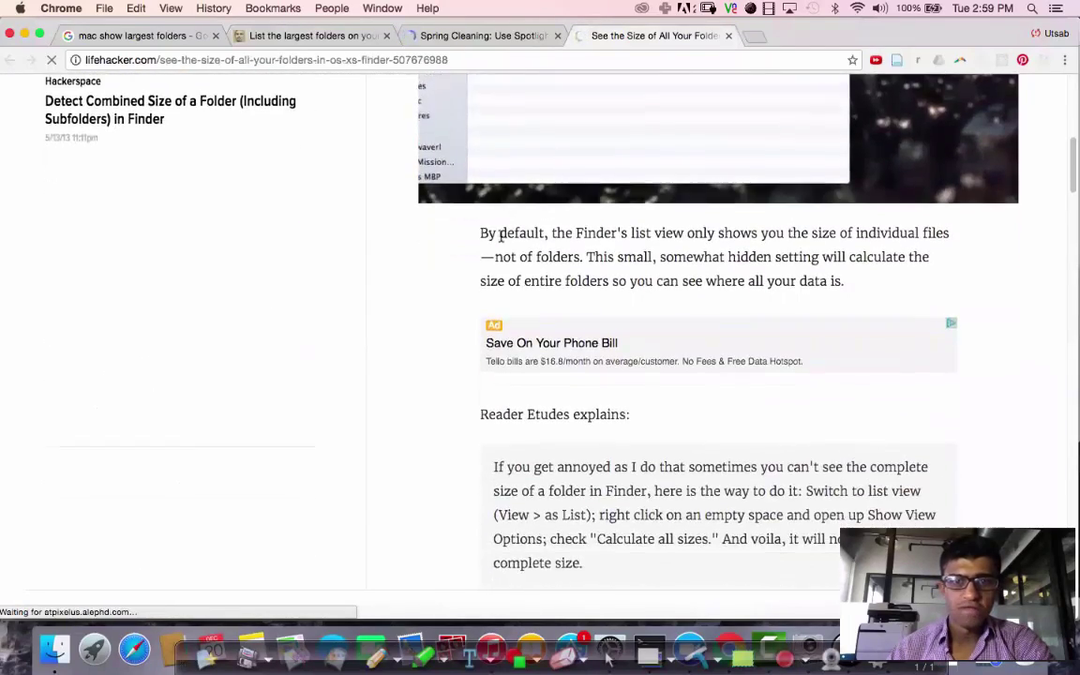
pyautogui.scroll(-2, 500, 242)
pyautogui.scroll(-3, 500, 244)
pyautogui.scroll(-3, 500, 243)
pyautogui.scroll(3, 500, 243)
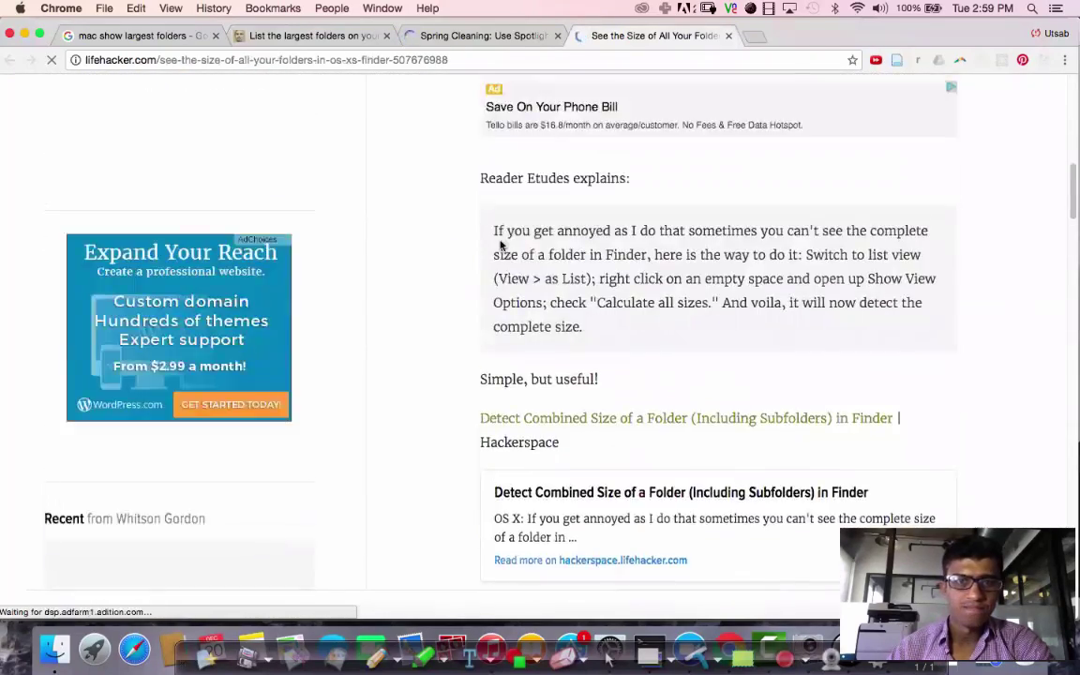
pyautogui.scroll(3, 499, 243)
pyautogui.click(467, 37)
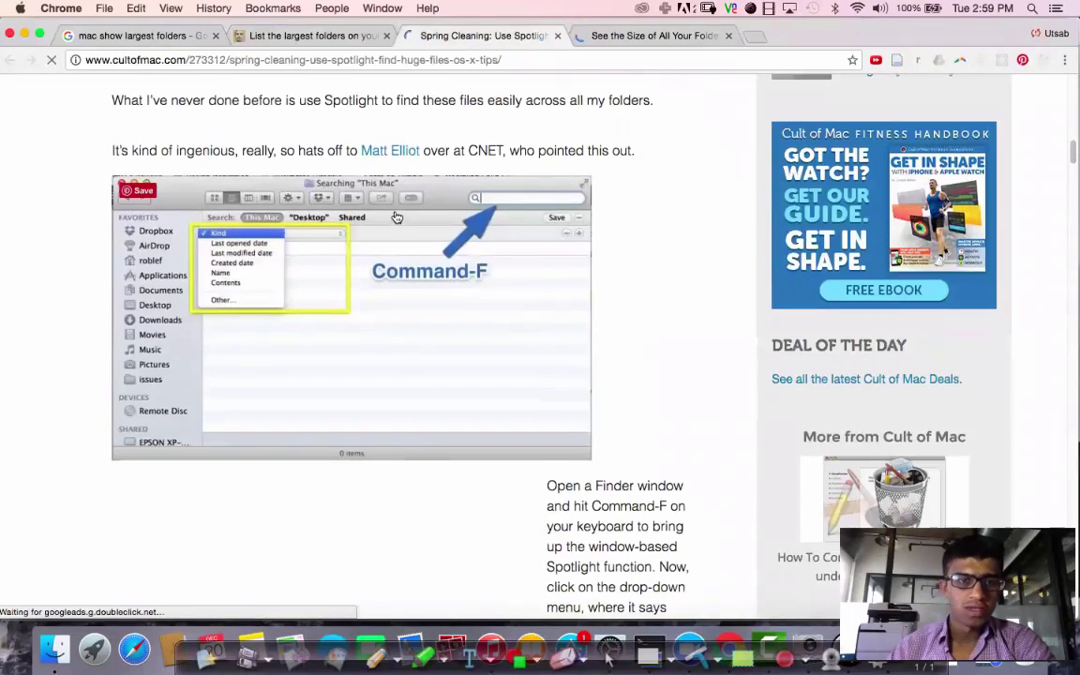
pyautogui.scroll(3, 396, 217)
pyautogui.scroll(2, 397, 217)
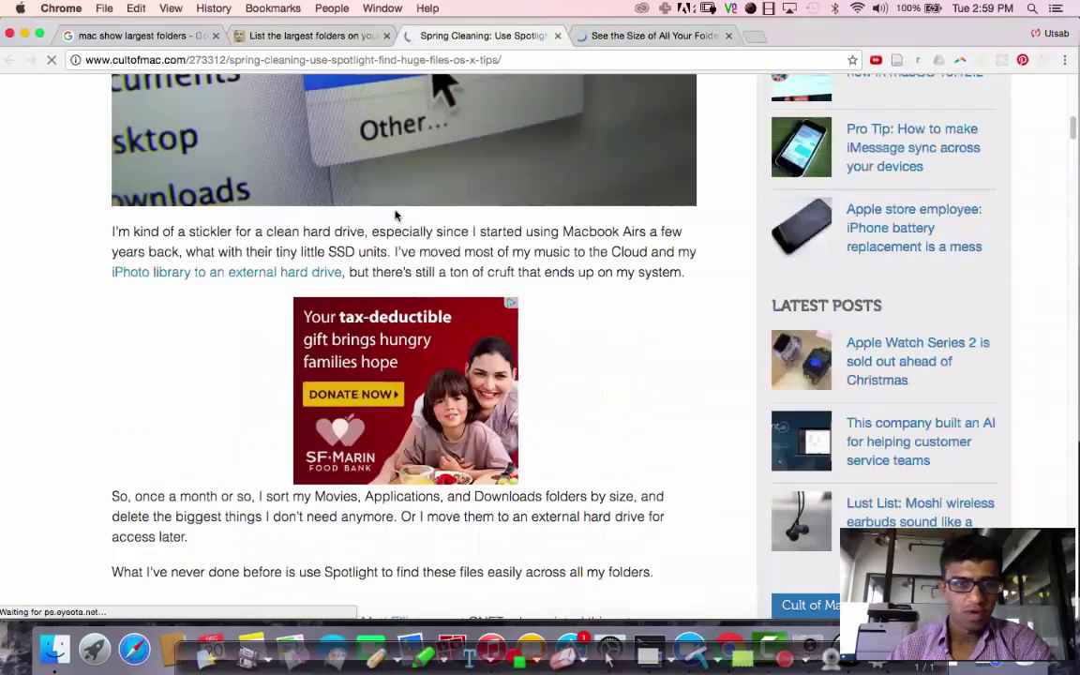
pyautogui.scroll(1, 397, 216)
pyautogui.scroll(2, 395, 214)
pyautogui.scroll(3, 395, 216)
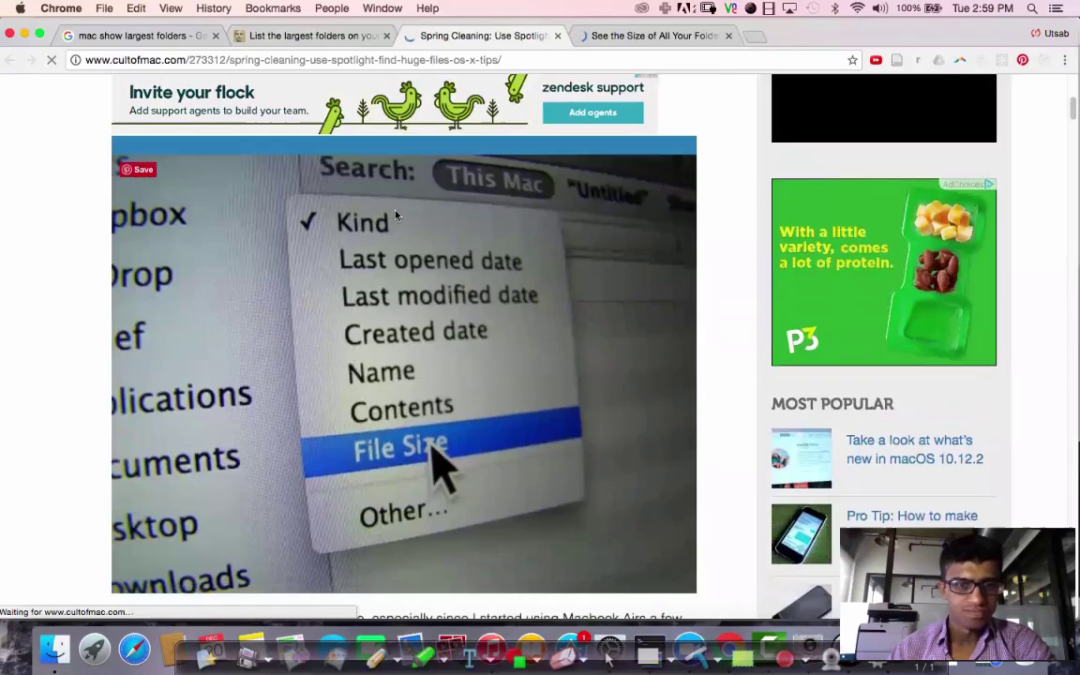
pyautogui.scroll(-5, 396, 216)
pyautogui.scroll(-3, 396, 216)
pyautogui.scroll(-2, 396, 215)
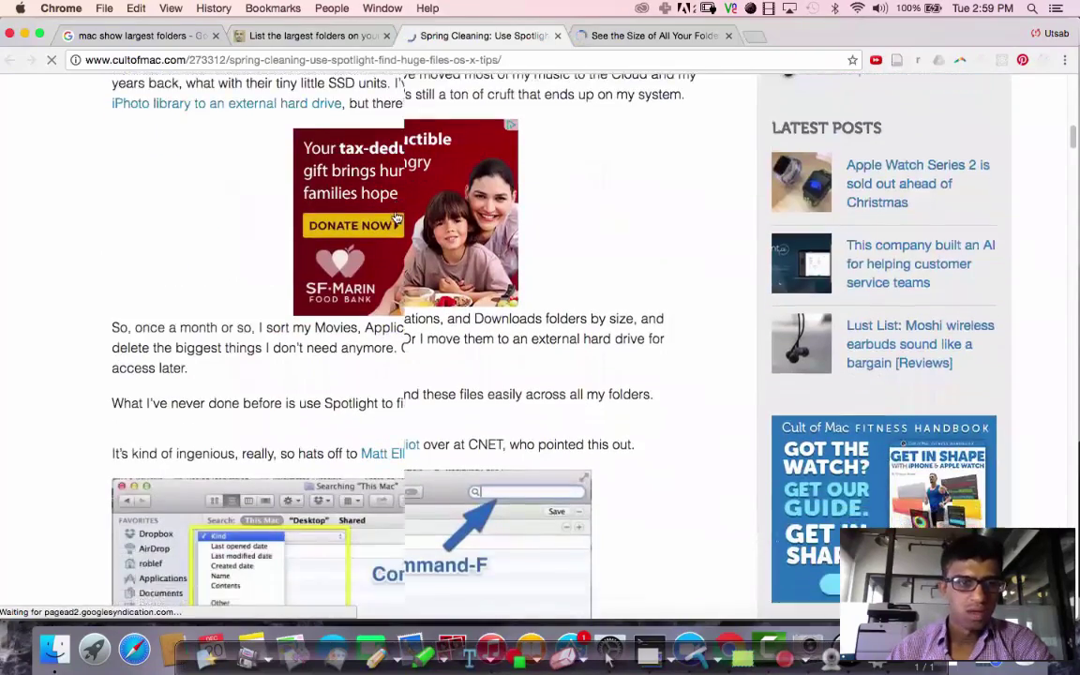
pyautogui.scroll(-1, 395, 215)
pyautogui.scroll(-3, 396, 215)
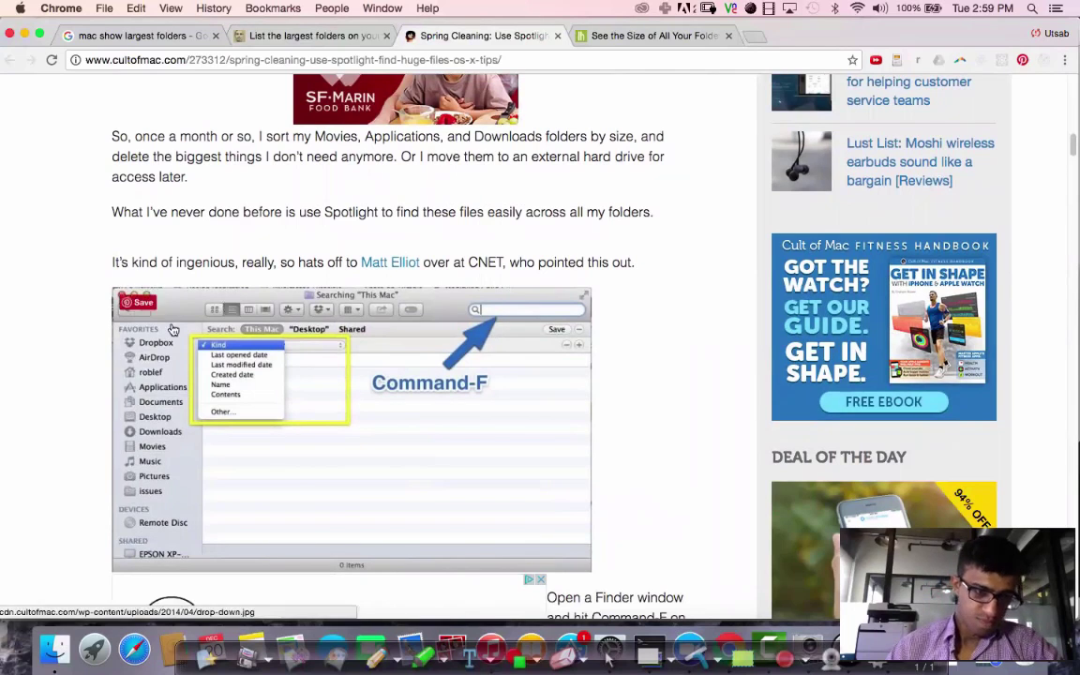
# Bring Finder to the front by searching 'Finder' in Spotlight
pyautogui.click(51, 659)
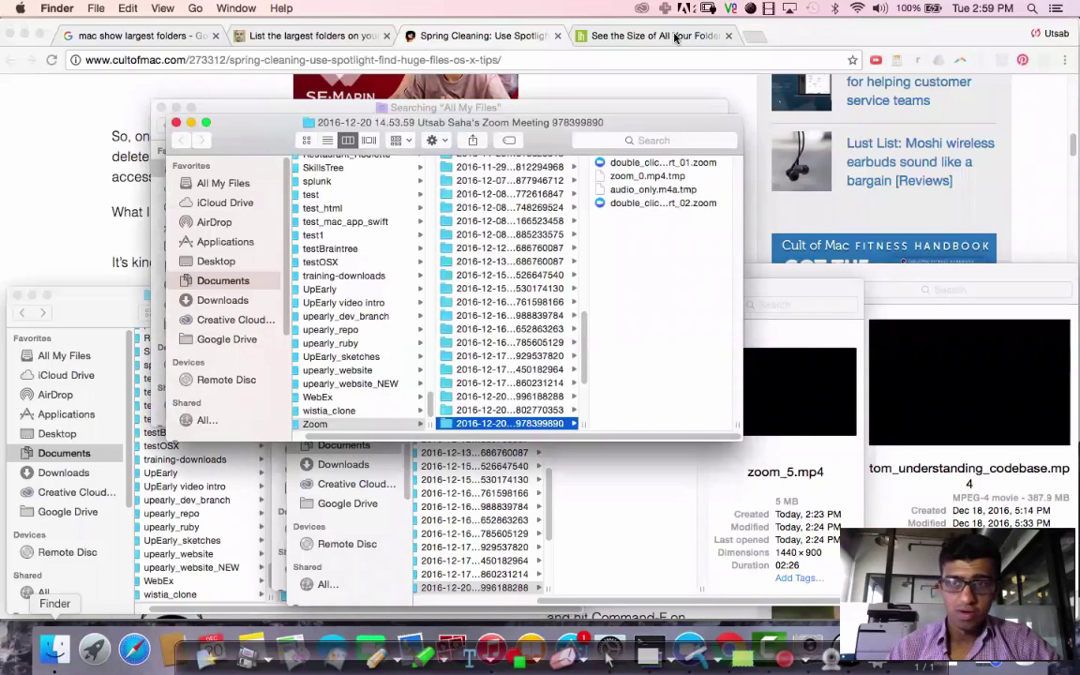
pyautogui.click(1031, 10)
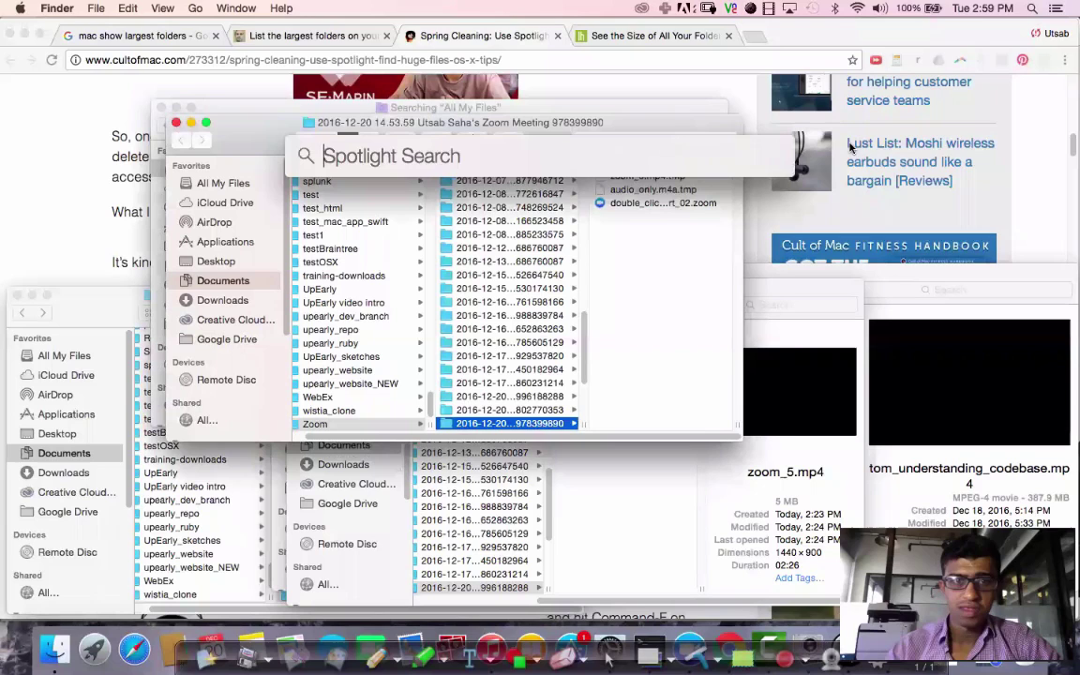
pyautogui.write('Finder')
pyautogui.press('Return')
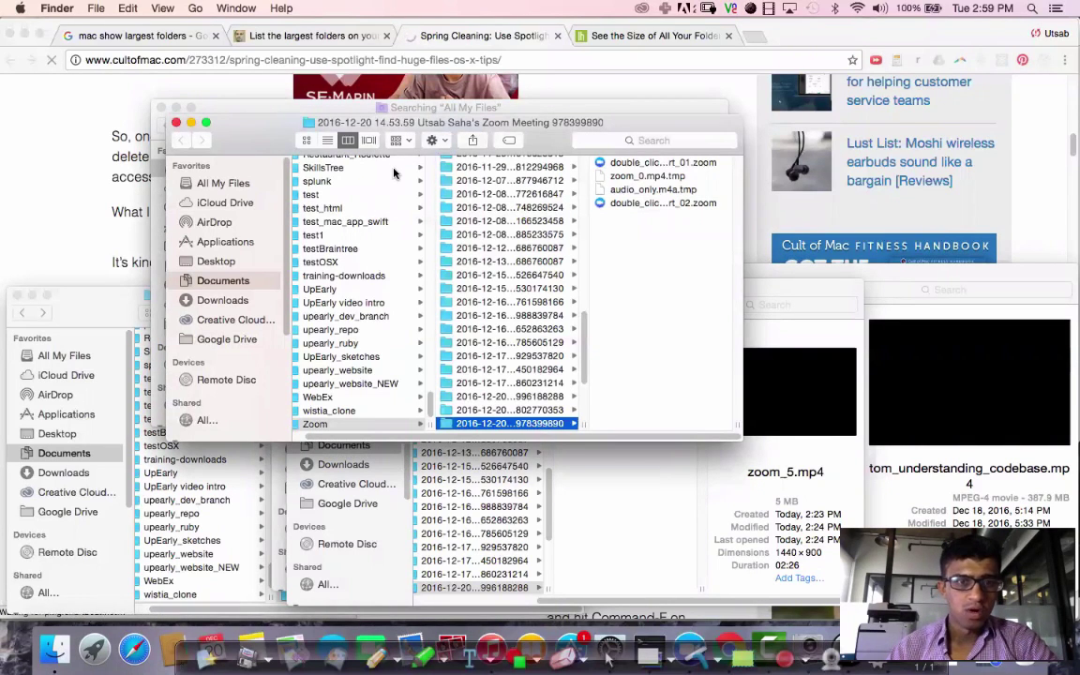
# Glance at the browser article, then start a new Finder search across This Mac
pyautogui.press('cmd+Tab')
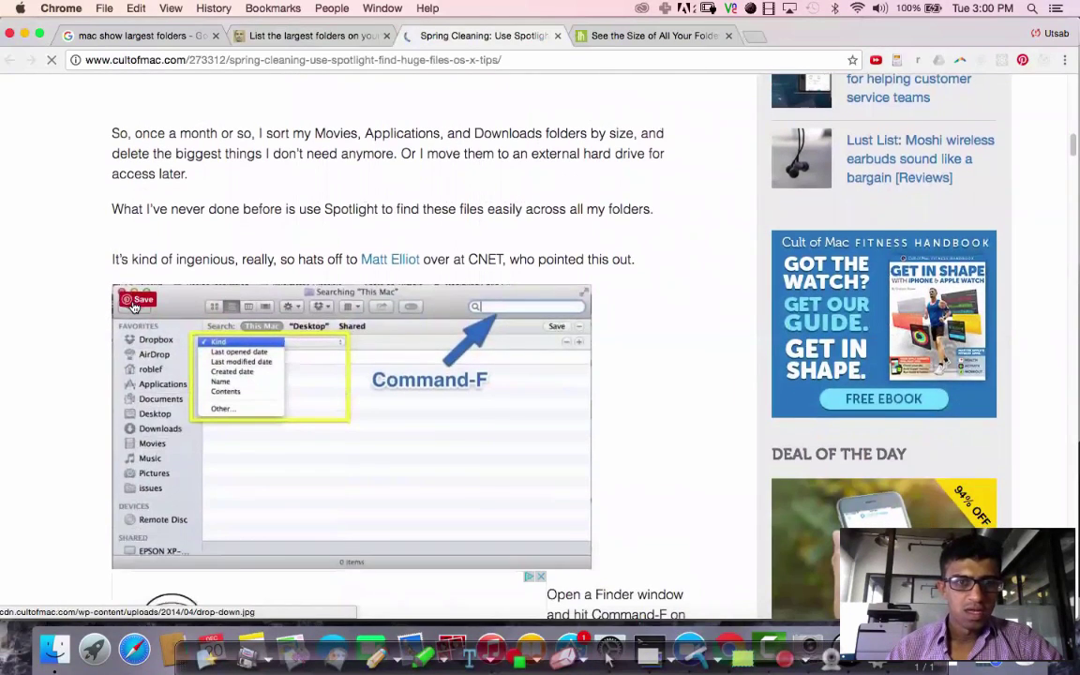
pyautogui.scroll(-1, 210, 303)
pyautogui.scroll(-1, 461, 373)
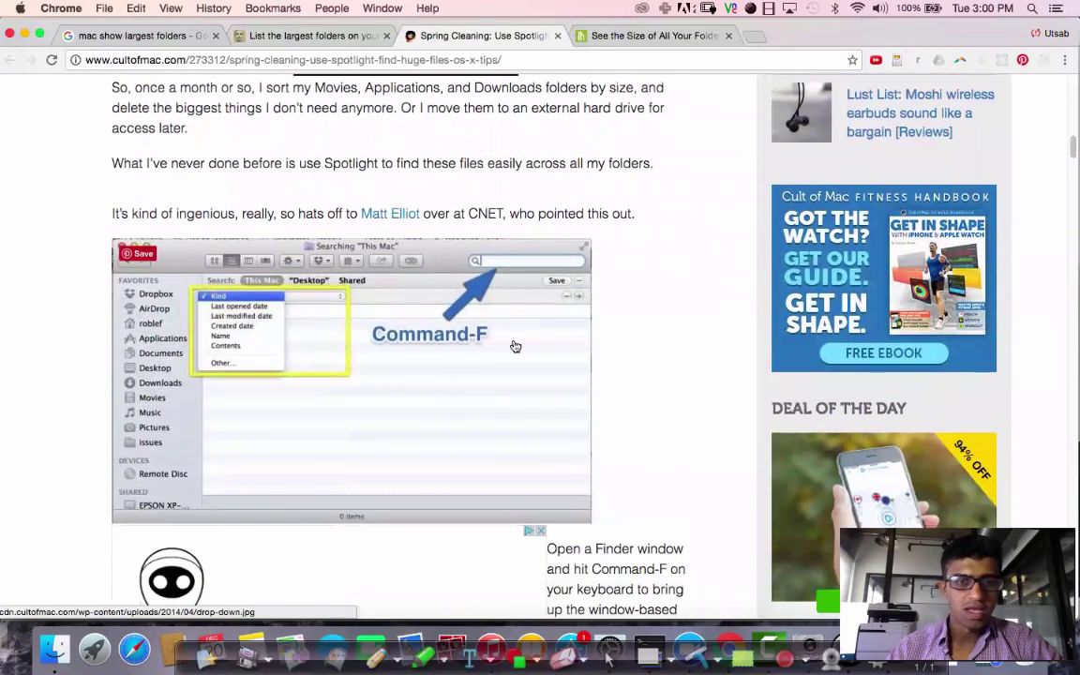
pyautogui.press('super+Tab')
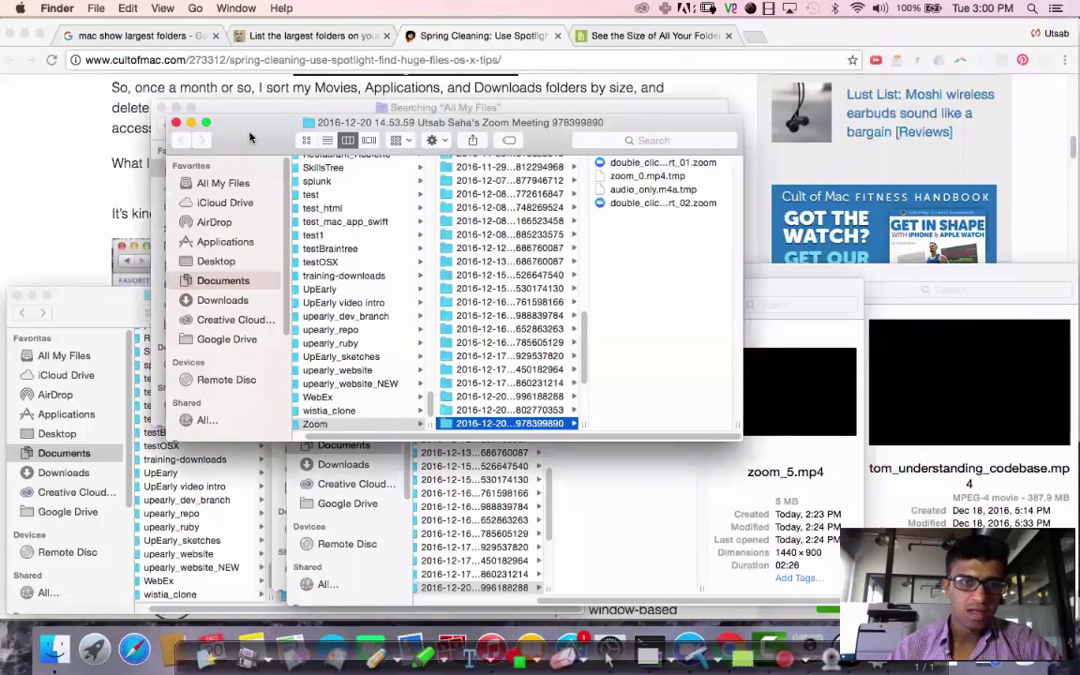
pyautogui.click(612, 140)
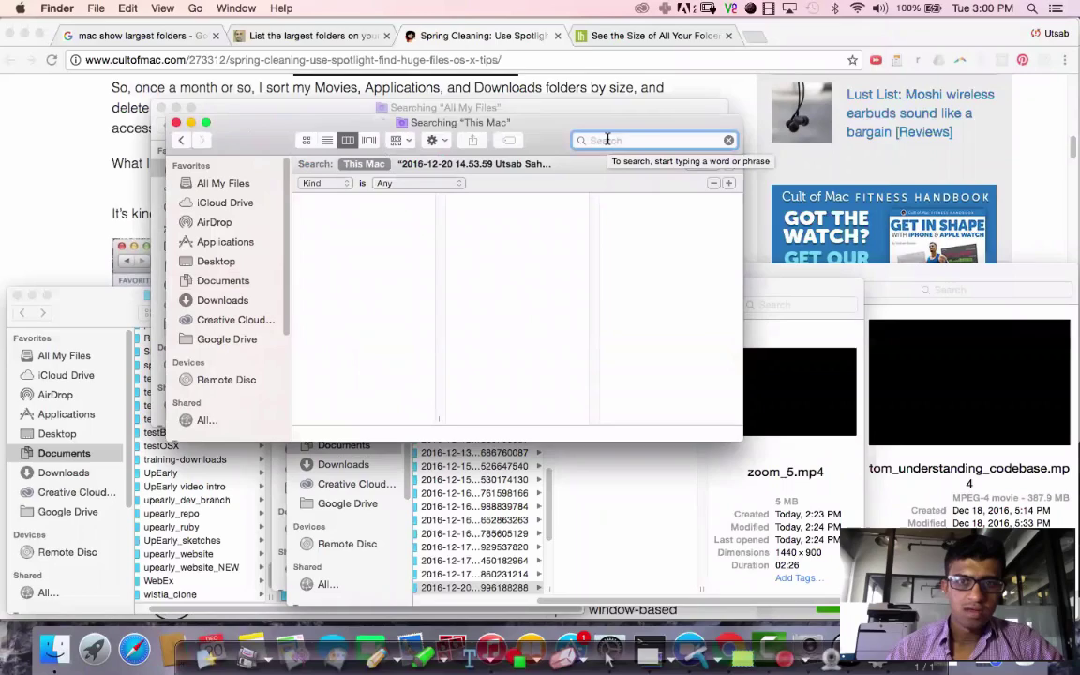
# Scroll the Cult of Mac article down to its File Size 'is greater than' instructions
pyautogui.press('super+Tab')
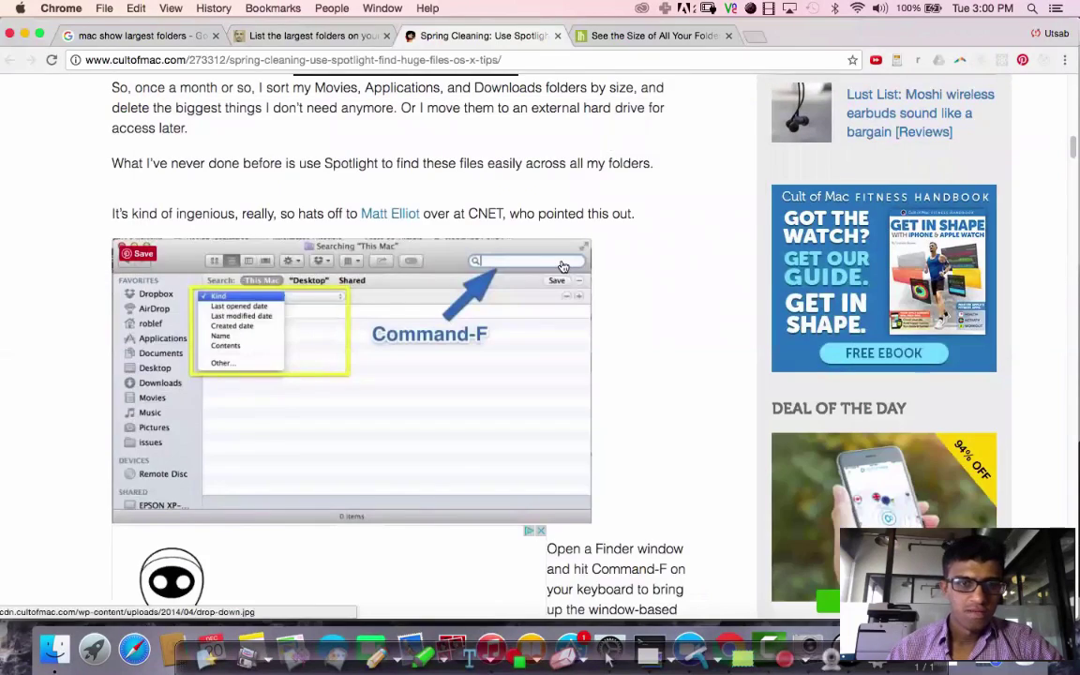
pyautogui.scroll(-2, 562, 268)
pyautogui.scroll(-2, 562, 267)
pyautogui.scroll(-2, 562, 267)
pyautogui.scroll(-5, 562, 267)
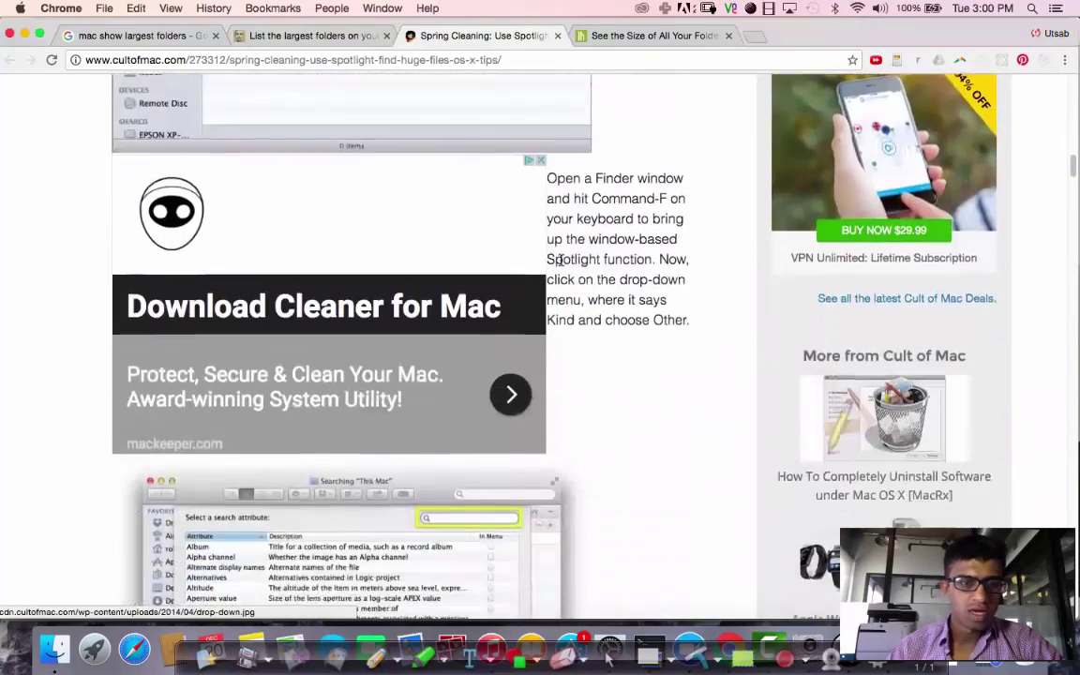
pyautogui.scroll(-2, 563, 267)
pyautogui.scroll(-2, 563, 265)
pyautogui.scroll(-1, 562, 265)
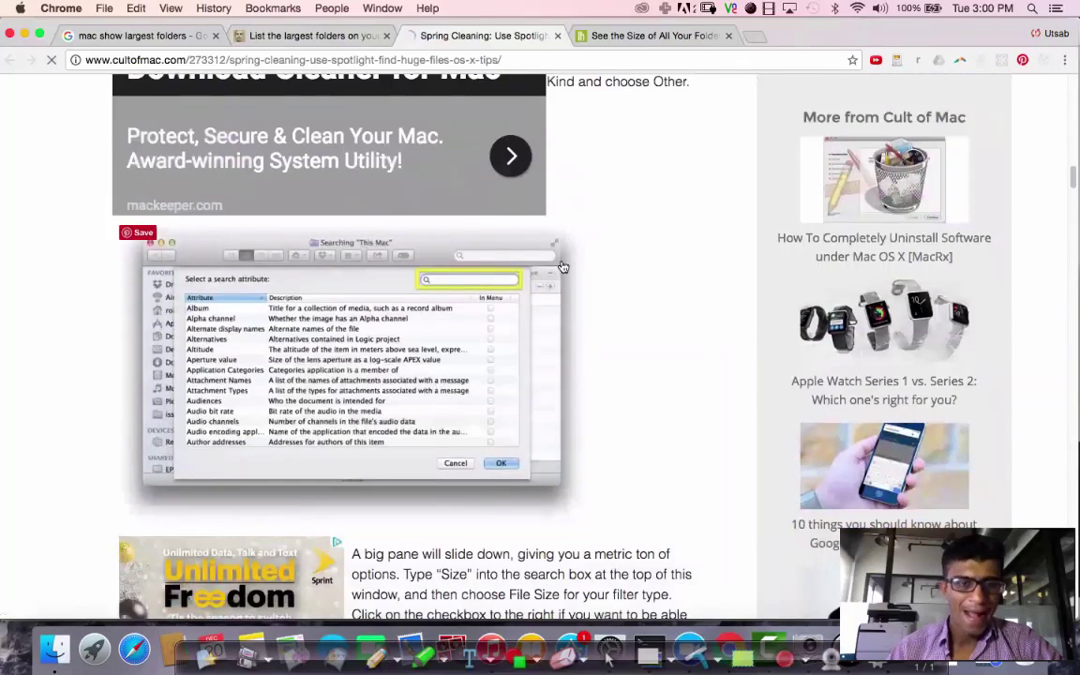
pyautogui.scroll(-2, 562, 265)
pyautogui.scroll(-5, 561, 263)
pyautogui.scroll(-2, 561, 266)
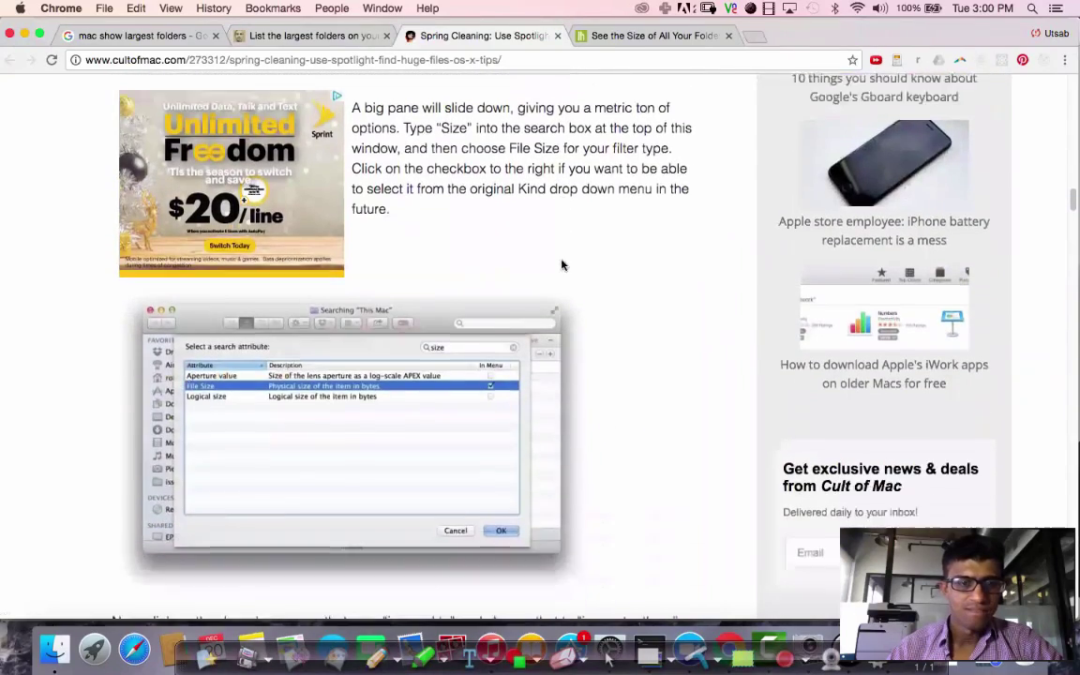
pyautogui.scroll(-2, 422, 309)
pyautogui.scroll(-2, 296, 359)
pyautogui.scroll(-6, 297, 357)
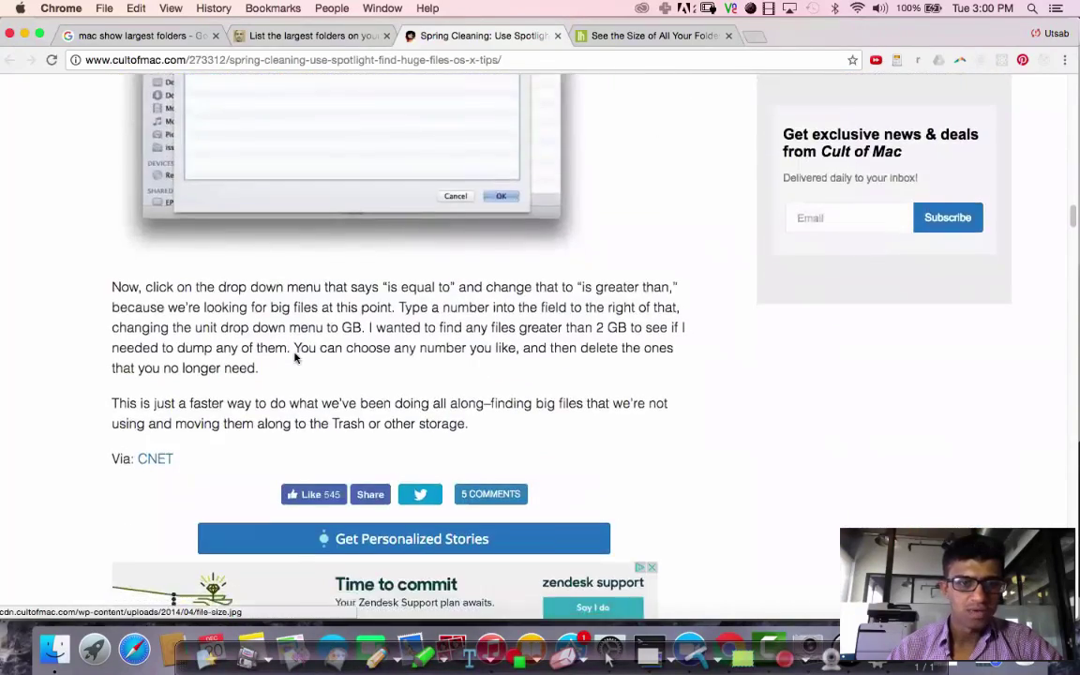
pyautogui.scroll(3, 295, 358)
# Replace the Kind criterion via Other…, filtering attributes by 'size' and selecting File Size
pyautogui.press('super+Tab')
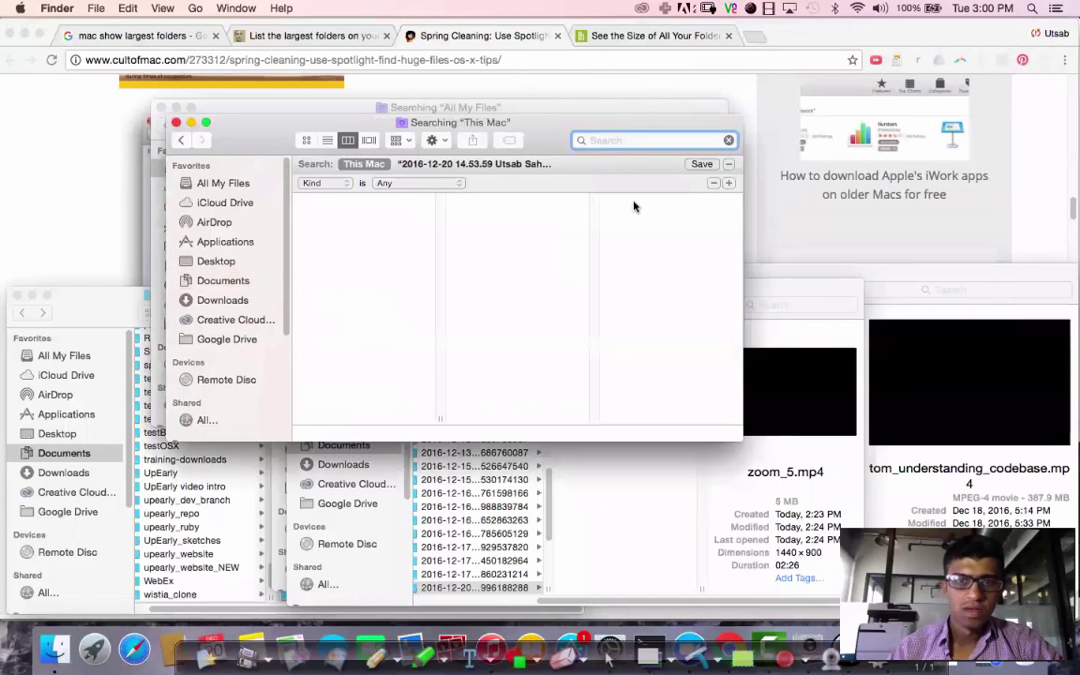
pyautogui.click(325, 184)
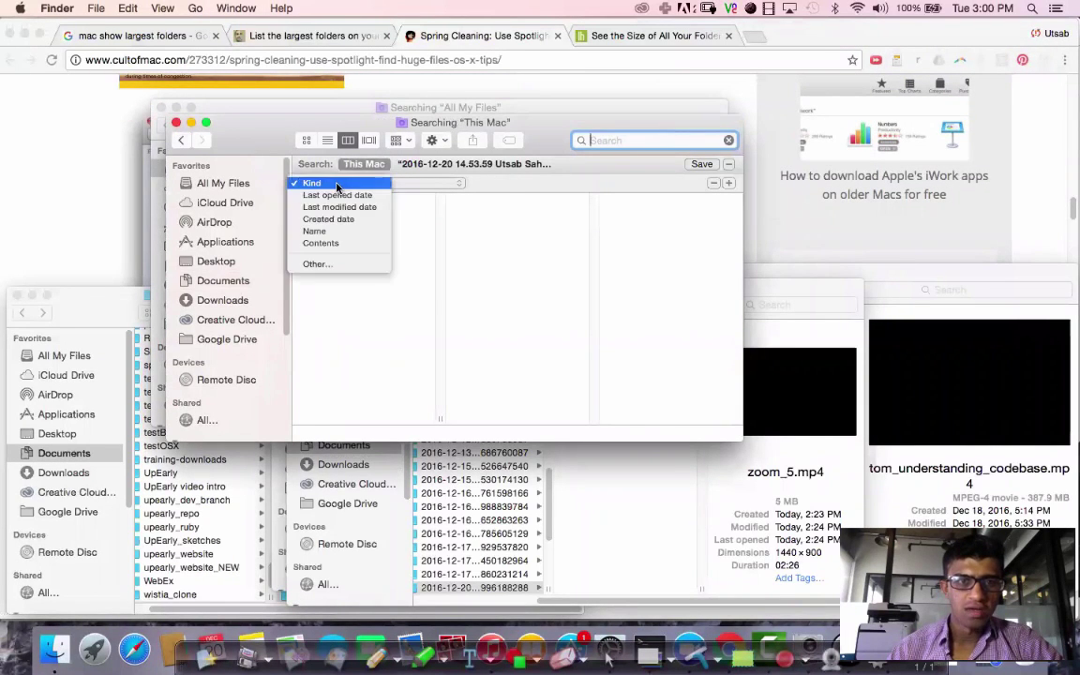
pyautogui.click(323, 266)
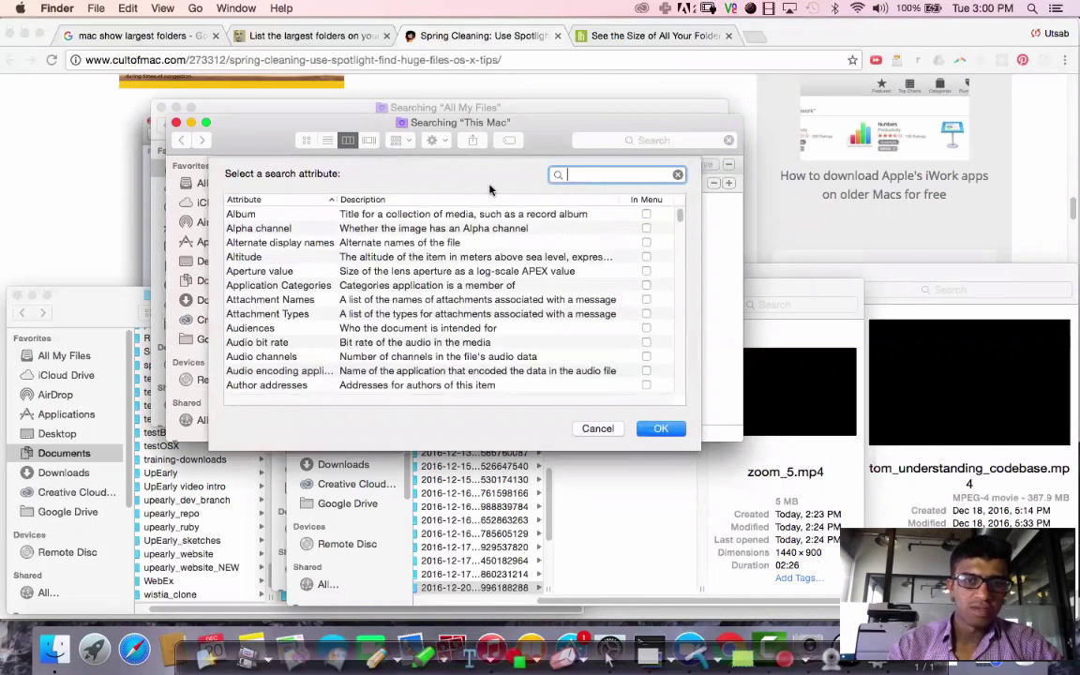
pyautogui.write('size')
pyautogui.click(267, 230)
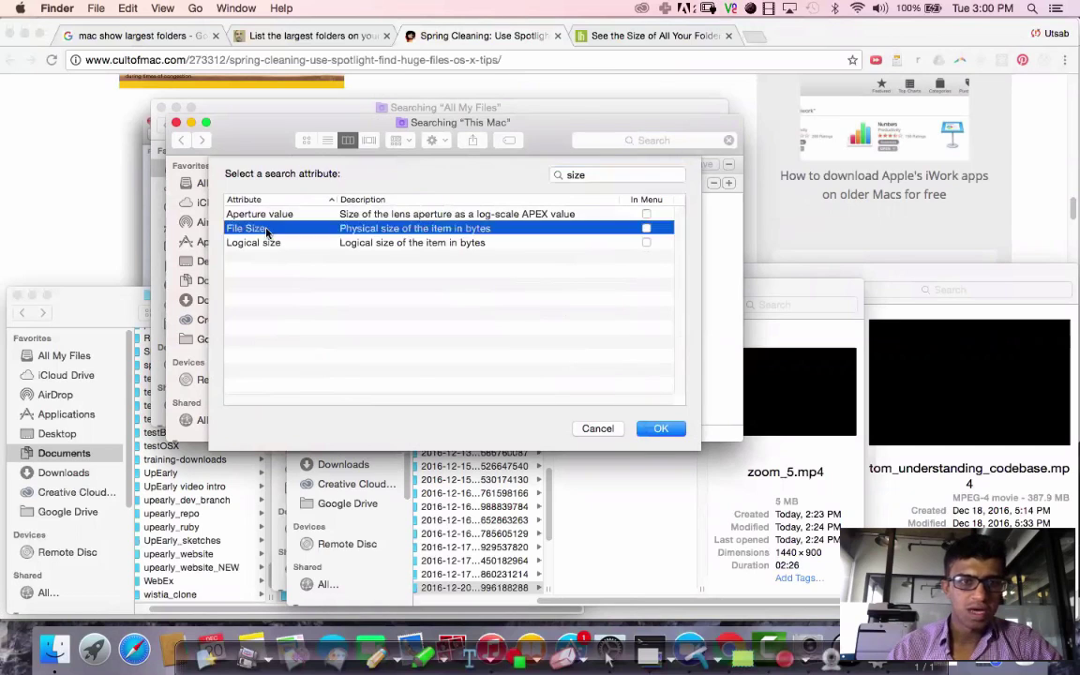
# Filter the search to File Size greater than 500 MB and preview demo_with_overlay (541.2 MB)
pyautogui.click(660, 429)
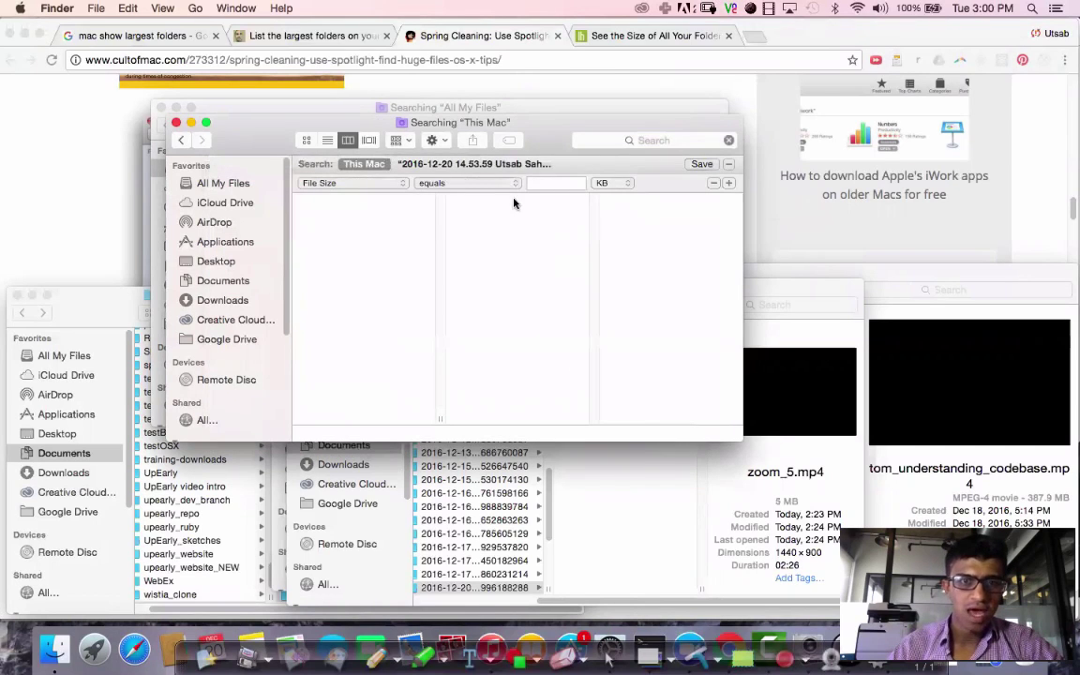
pyautogui.click(497, 185)
pyautogui.click(492, 210)
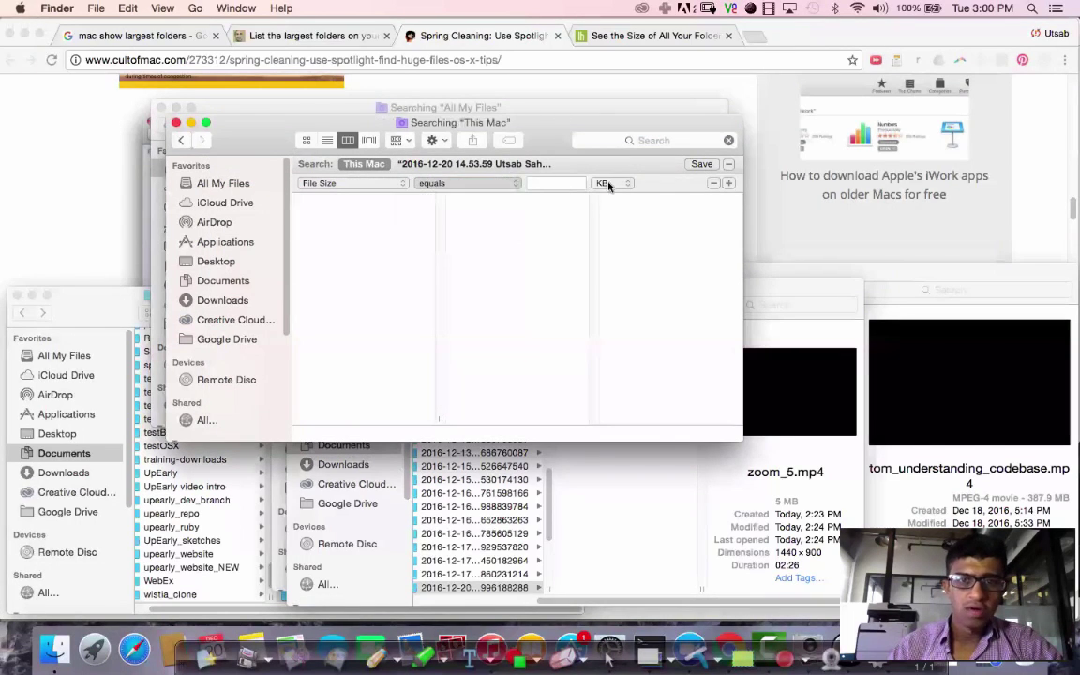
pyautogui.click(609, 184)
pyautogui.click(602, 196)
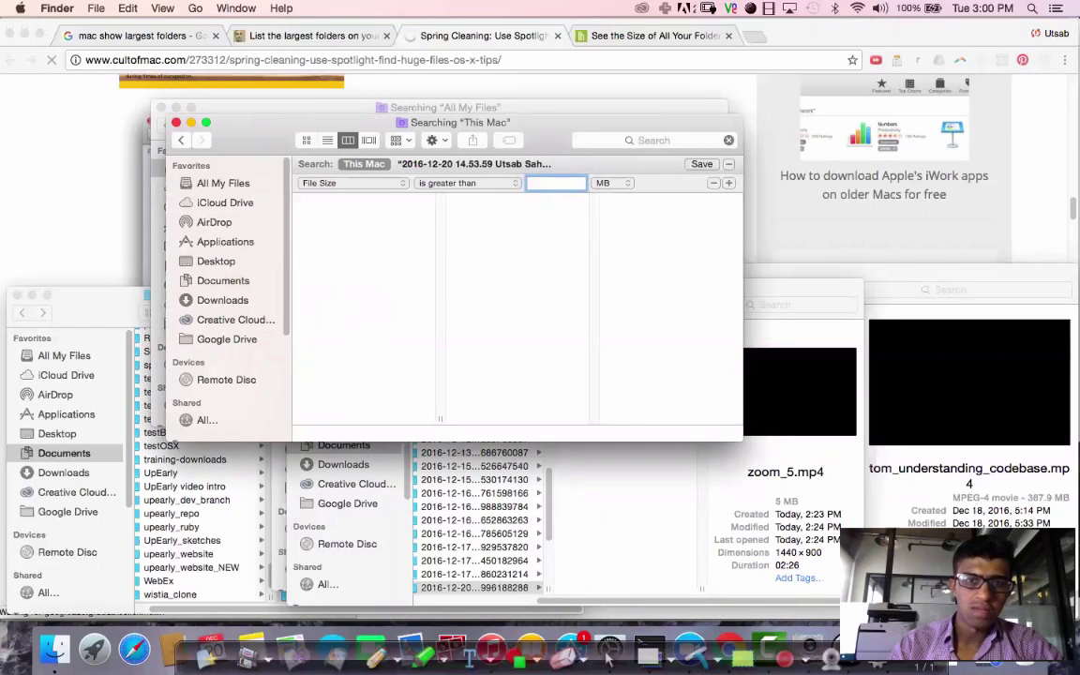
pyautogui.write('100')
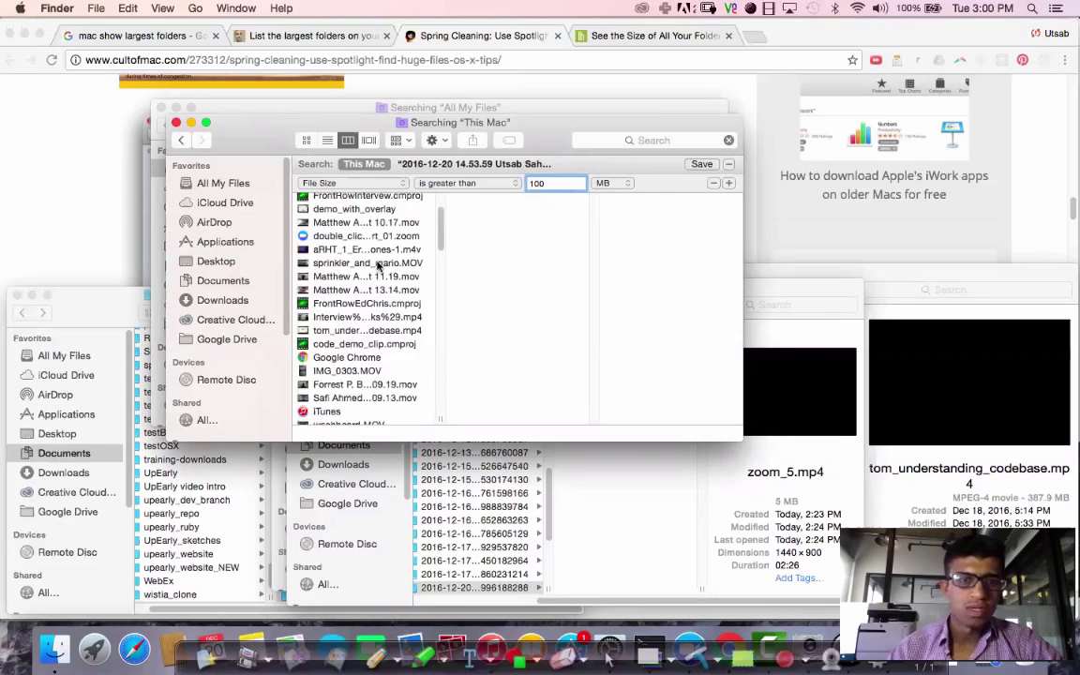
pyautogui.scroll(-10, 378, 267)
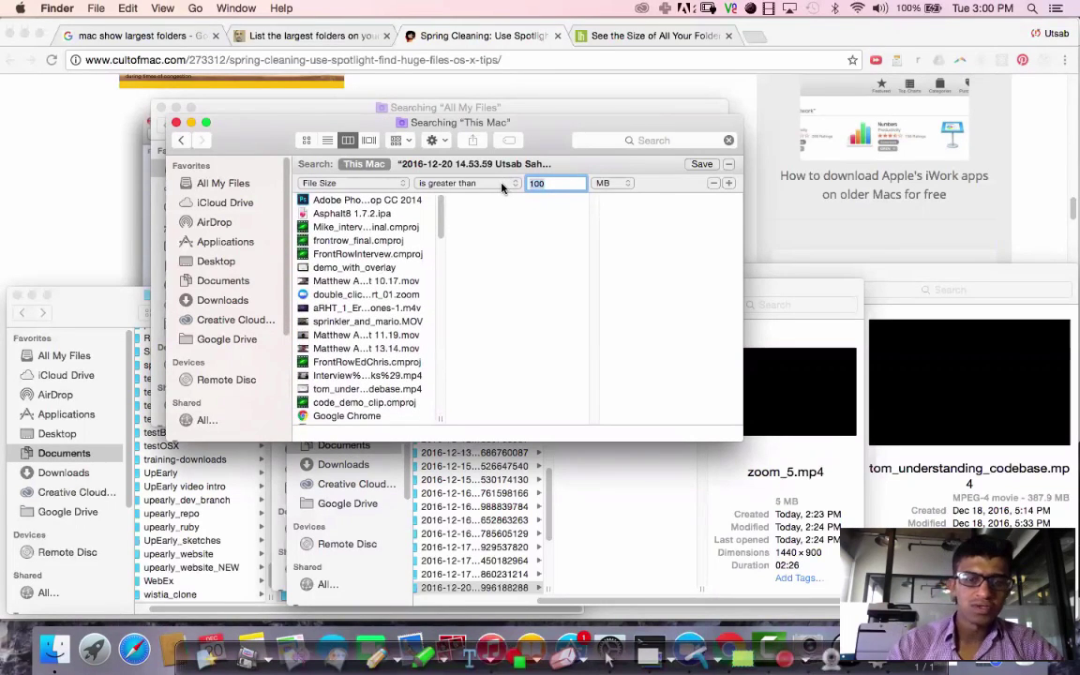
pyautogui.write('500')
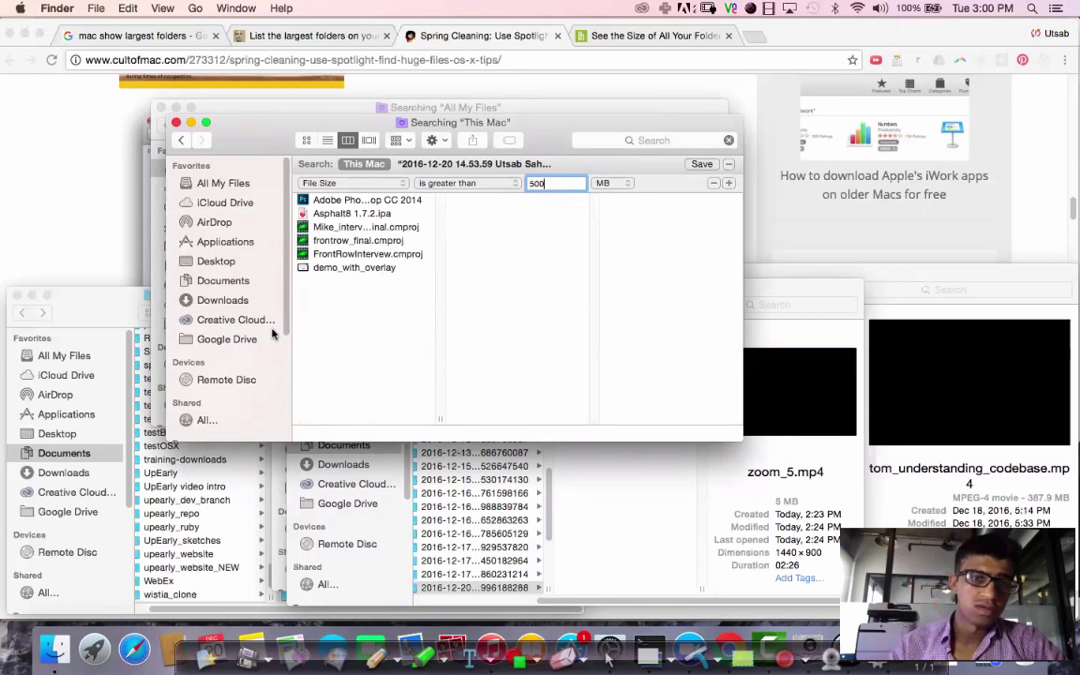
pyautogui.click(356, 268)
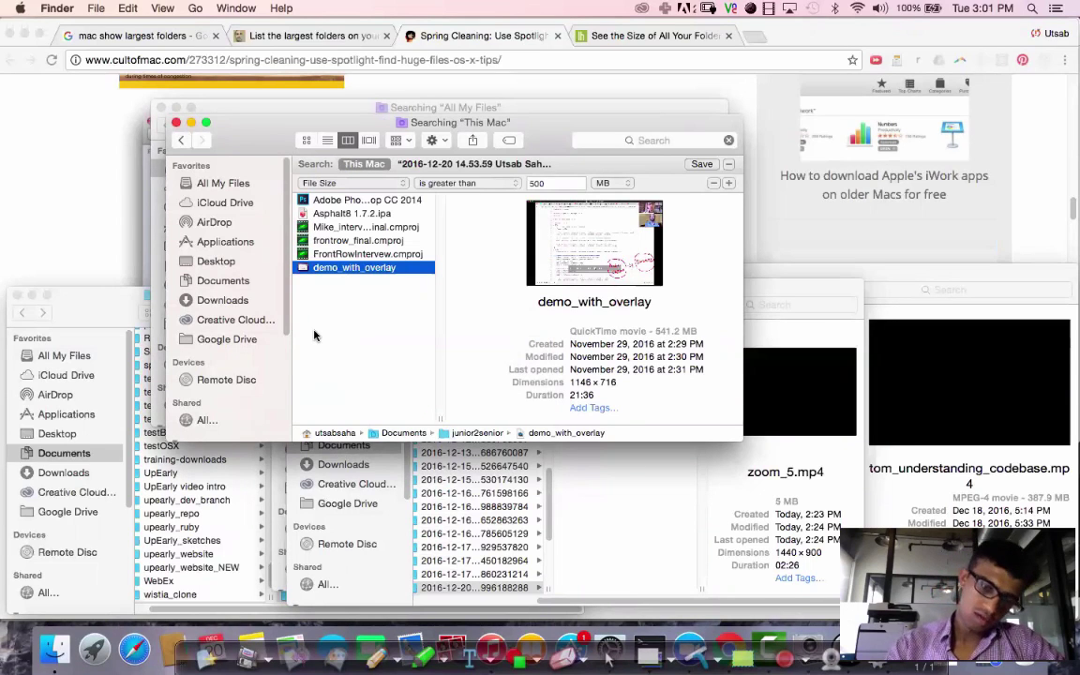
# Launch System Preferences from Spotlight, searching 'System' after first trying 'Settings'
pyautogui.press('super+space')
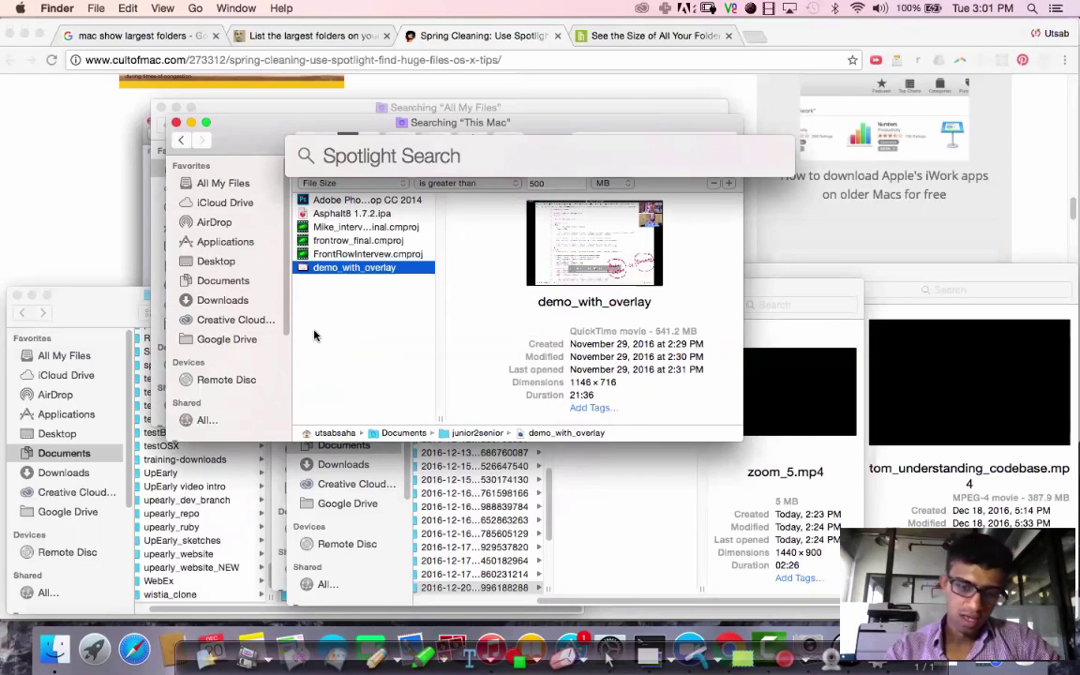
pyautogui.click(1030, 8)
pyautogui.click(1030, 9)
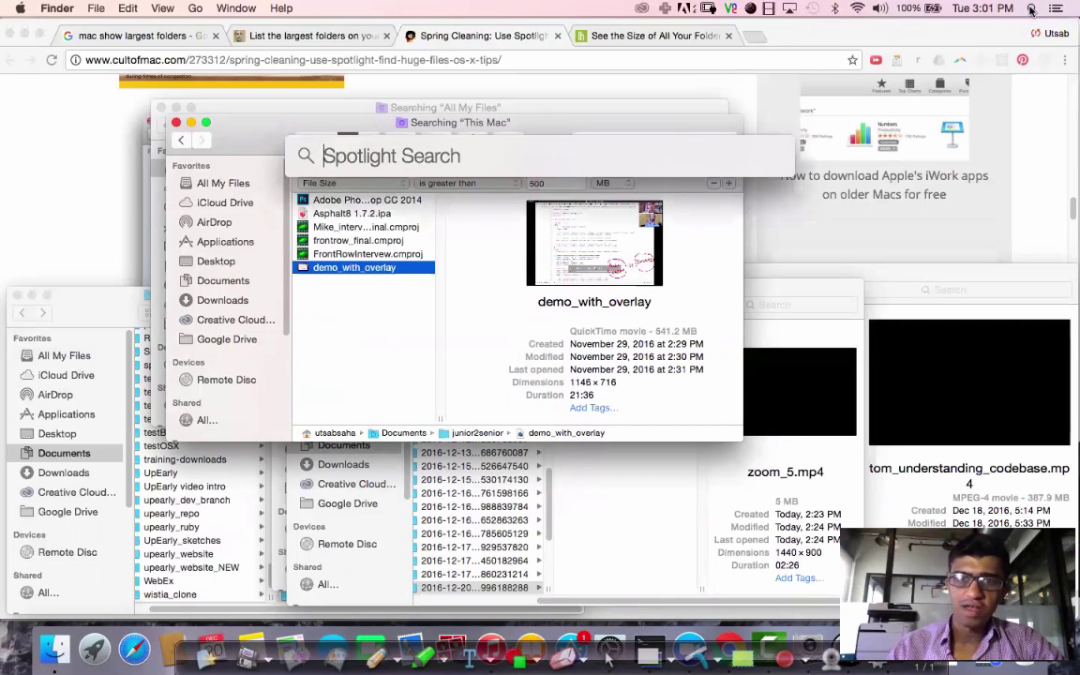
pyautogui.write('S')
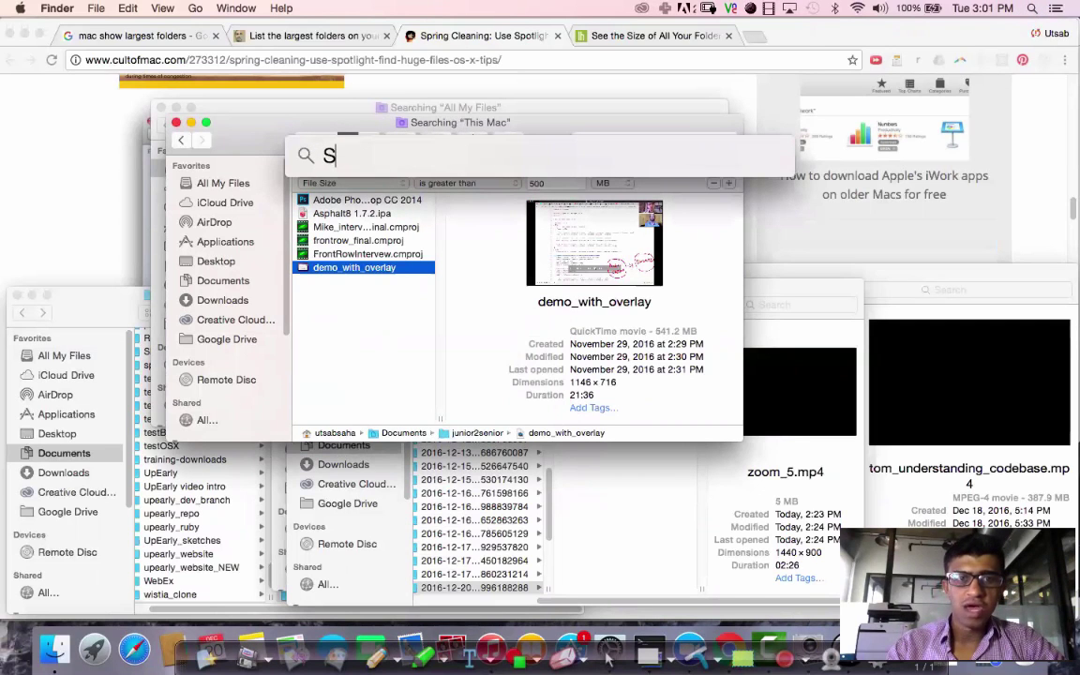
pyautogui.write('ettings')
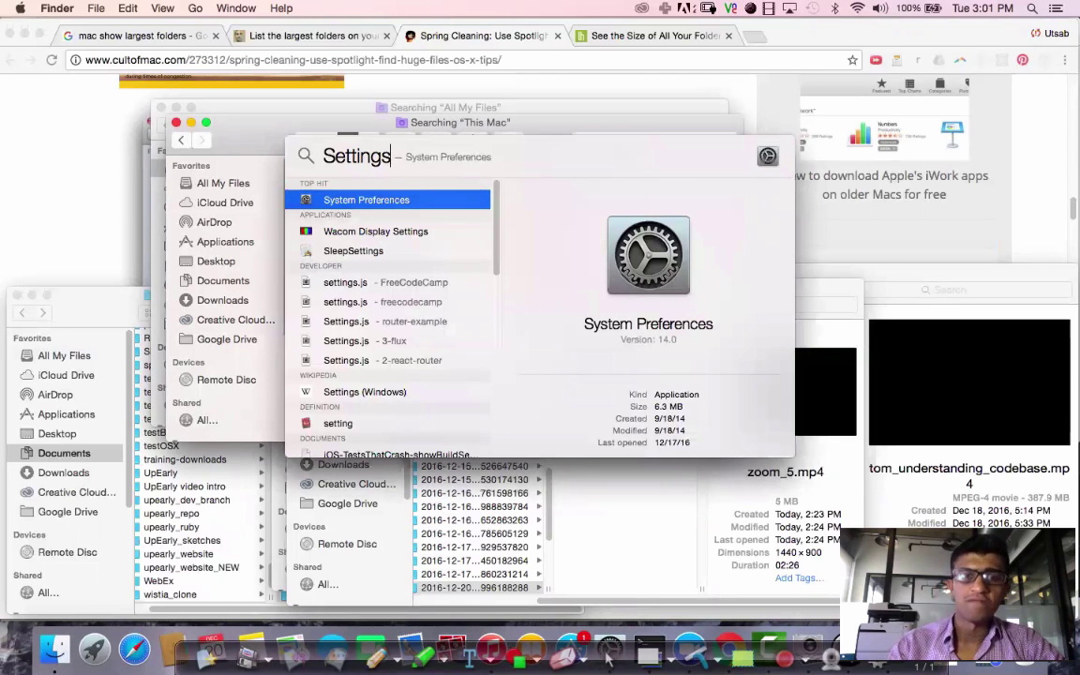
pyautogui.press('BackSpace')
pyautogui.press('BackSpace')
pyautogui.press('BackSpace')
pyautogui.press('BackSpace')
pyautogui.press('BackSpace')
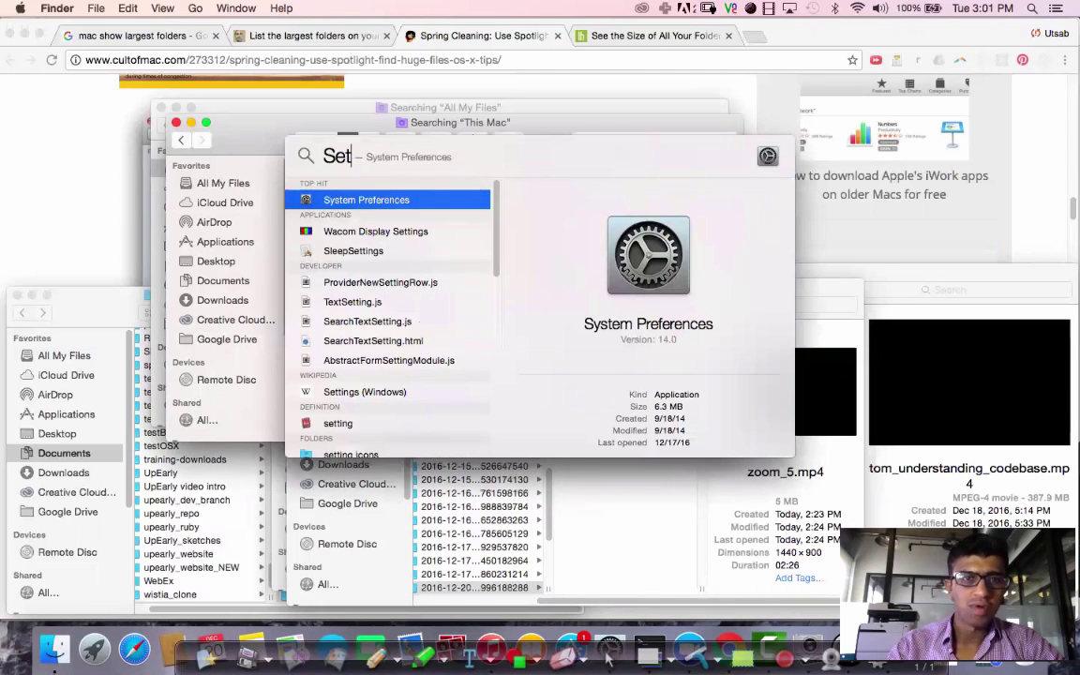
pyautogui.press('BackSpace')
pyautogui.press('BackSpace')
pyautogui.press('BackSpace')
pyautogui.write('System Preferences')
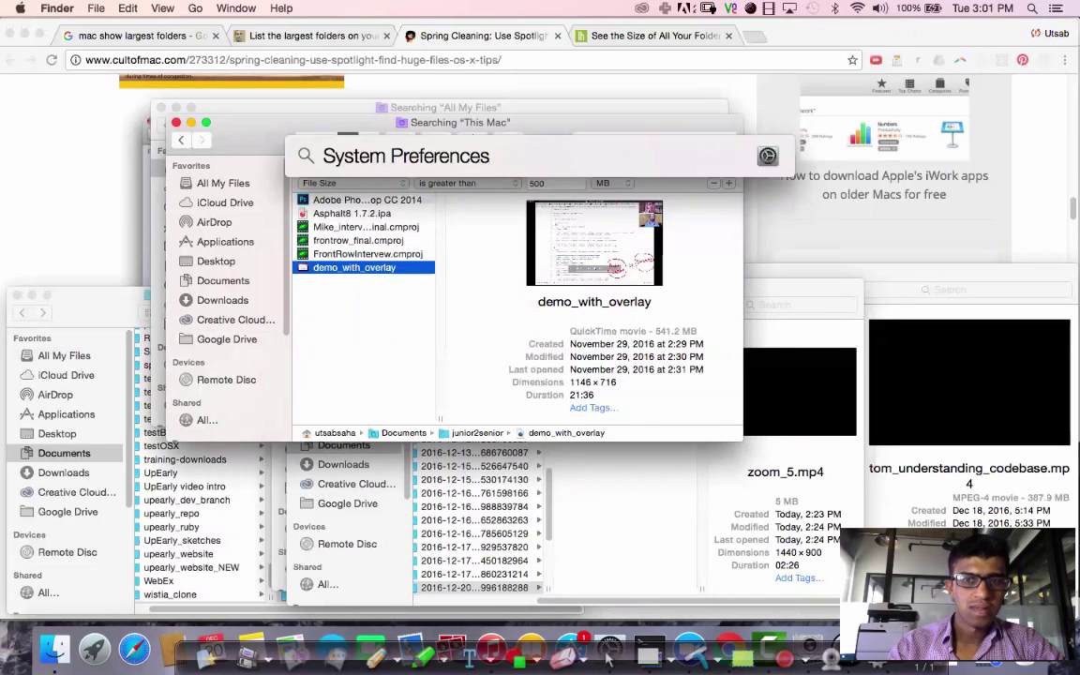
pyautogui.press('Return')
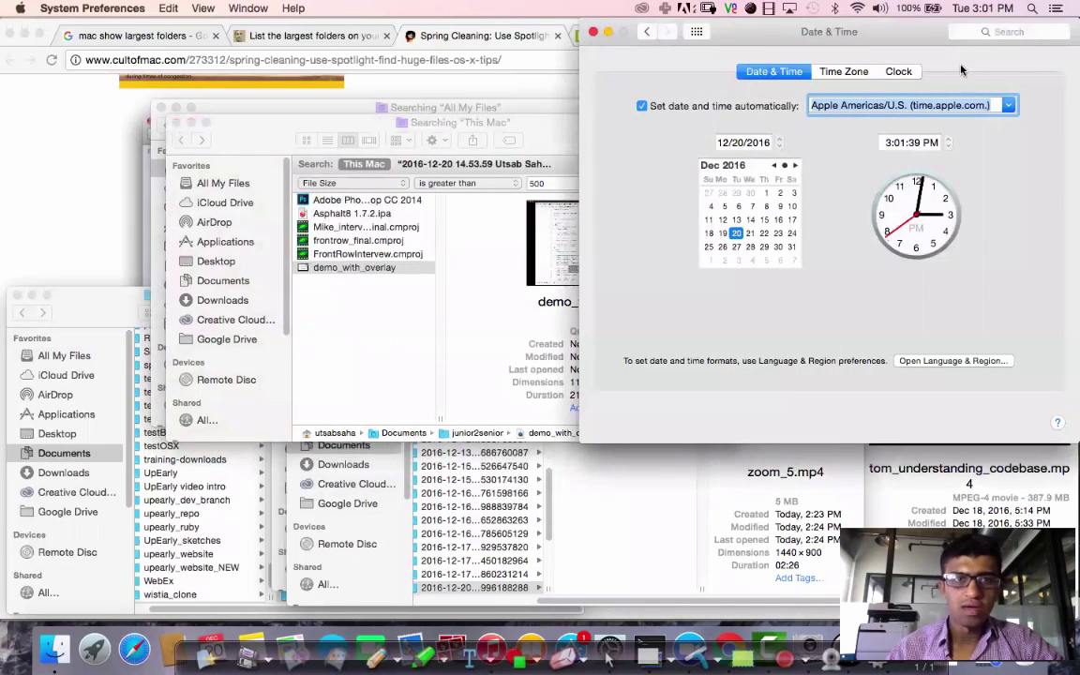
# Review Startup Disk (Macintosh HD, OS X 10.10), return to Show All, and open a blank Chrome tab
pyautogui.click(646, 33)
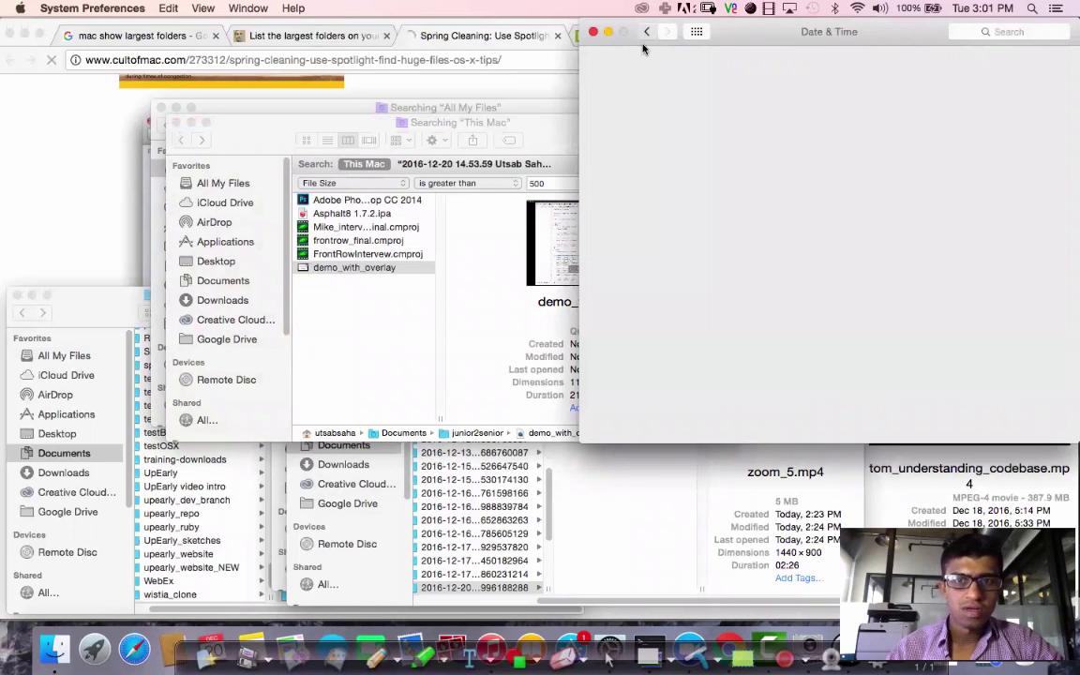
pyautogui.click(592, 34)
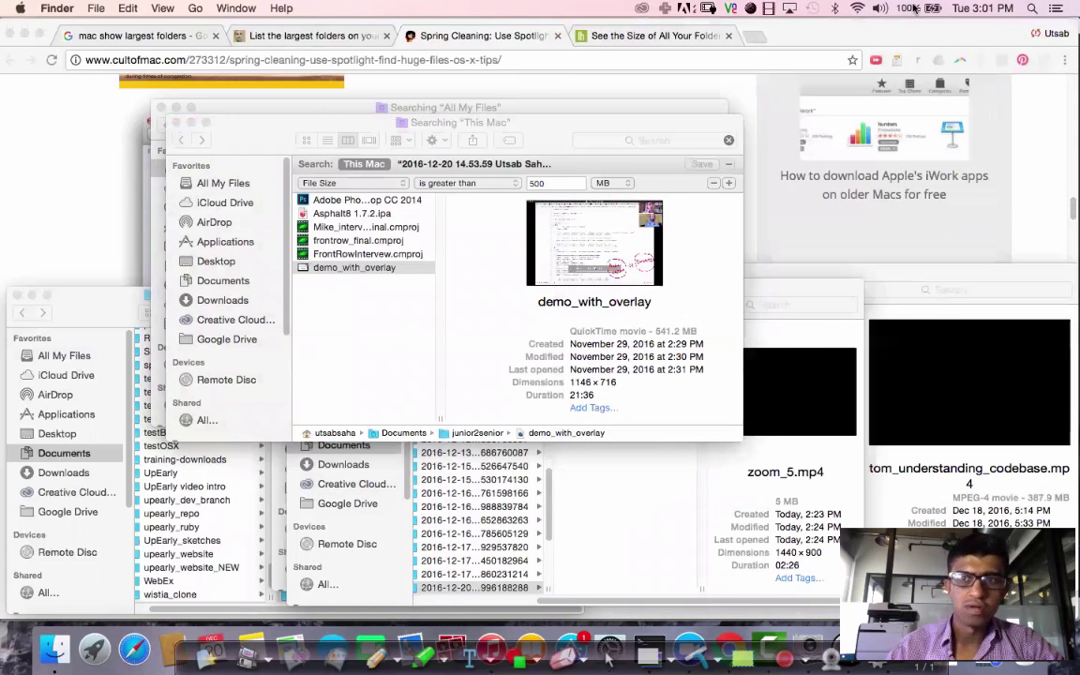
pyautogui.click(1033, 8)
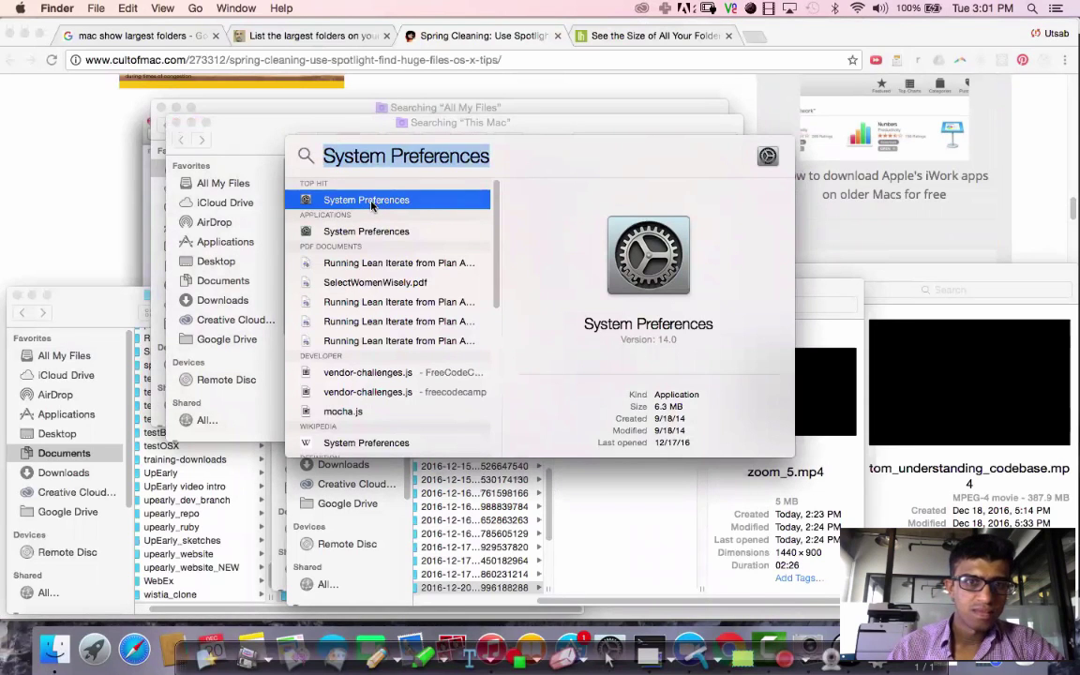
pyautogui.press('Escape')
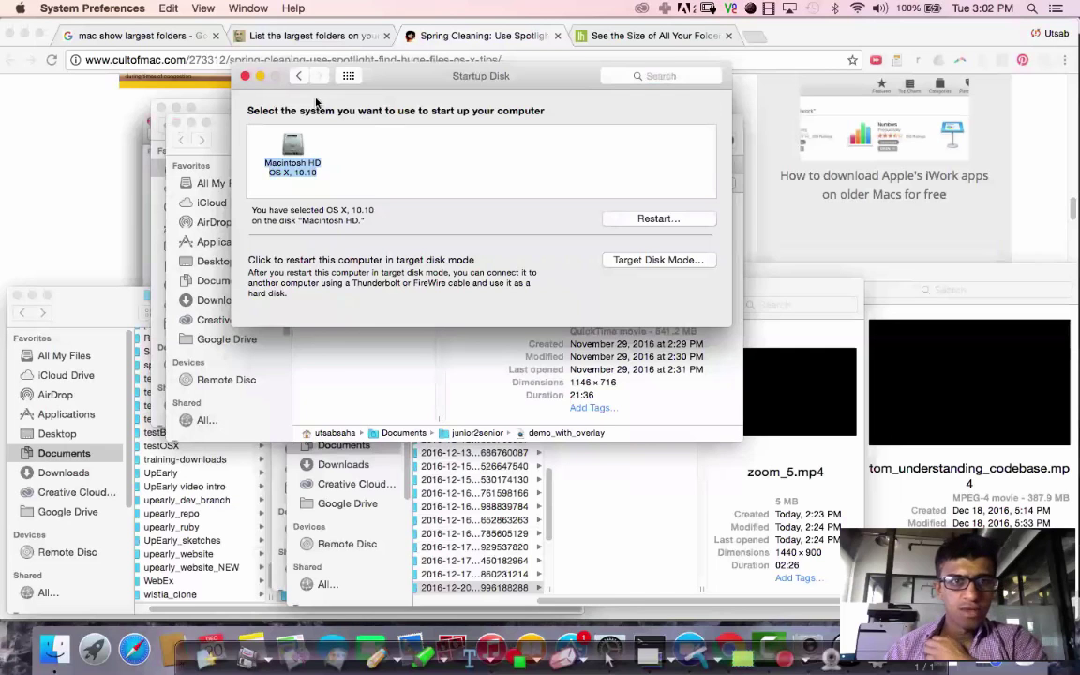
pyautogui.click(296, 77)
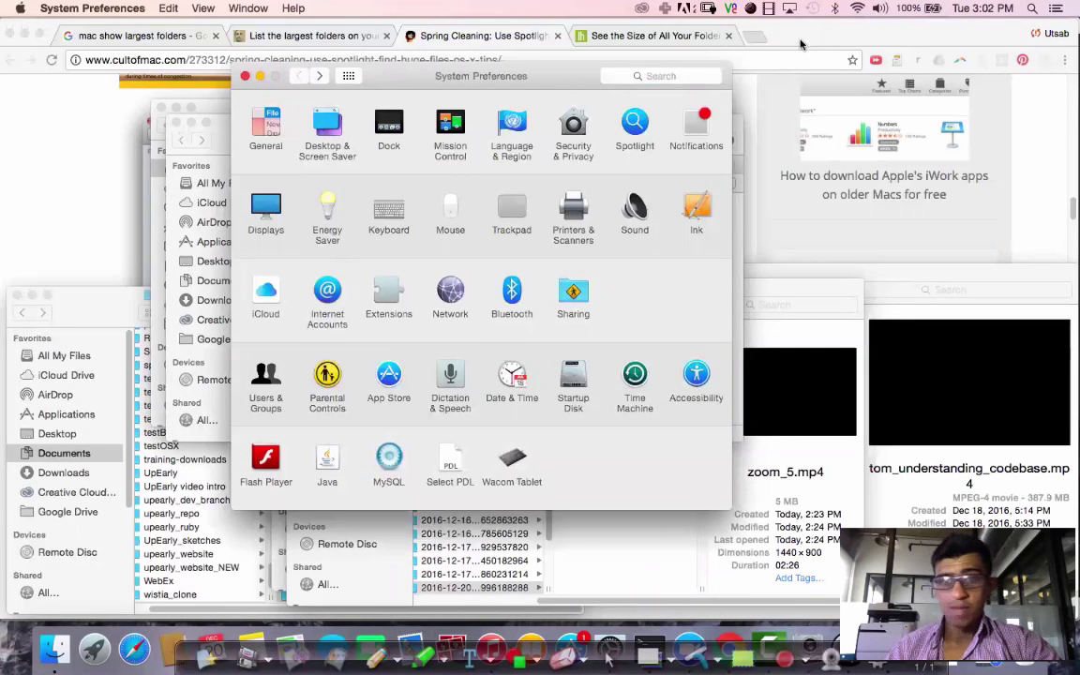
pyautogui.click(755, 42)
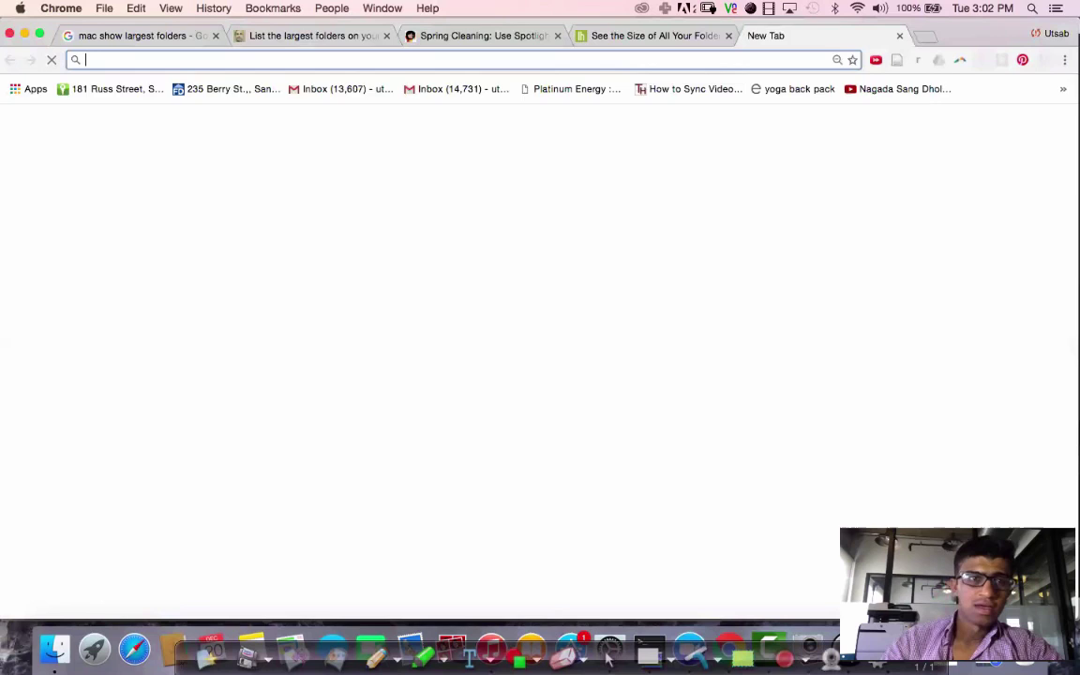
# Search Google for 'how to check available space on mac'
pyautogui.write('how to check ')
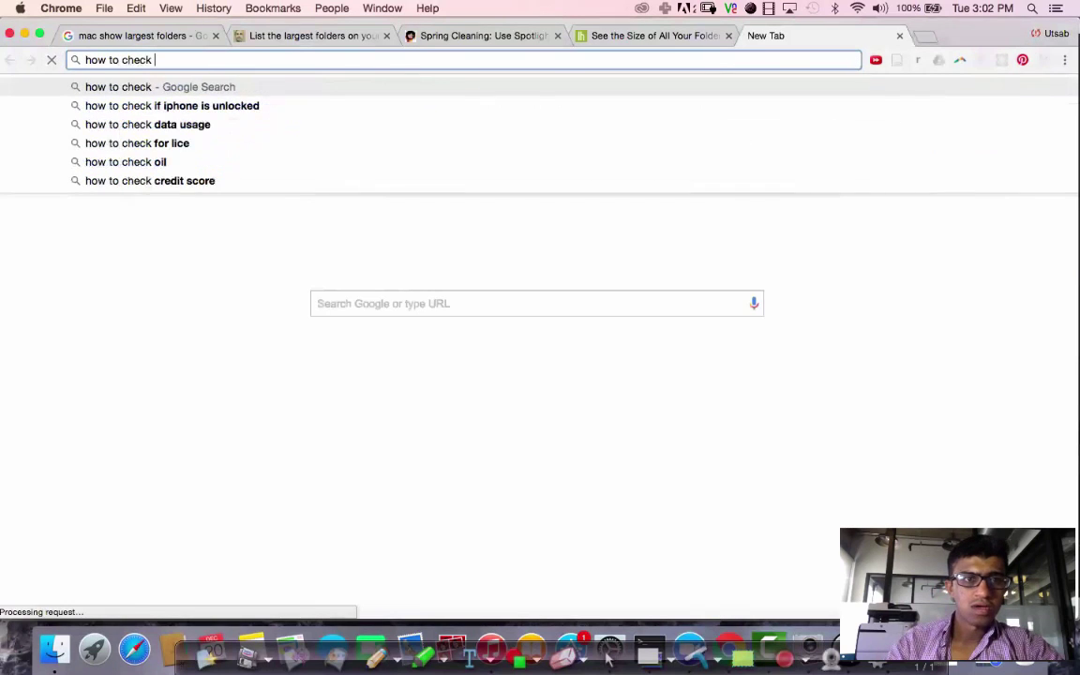
pyautogui.write('available space on')
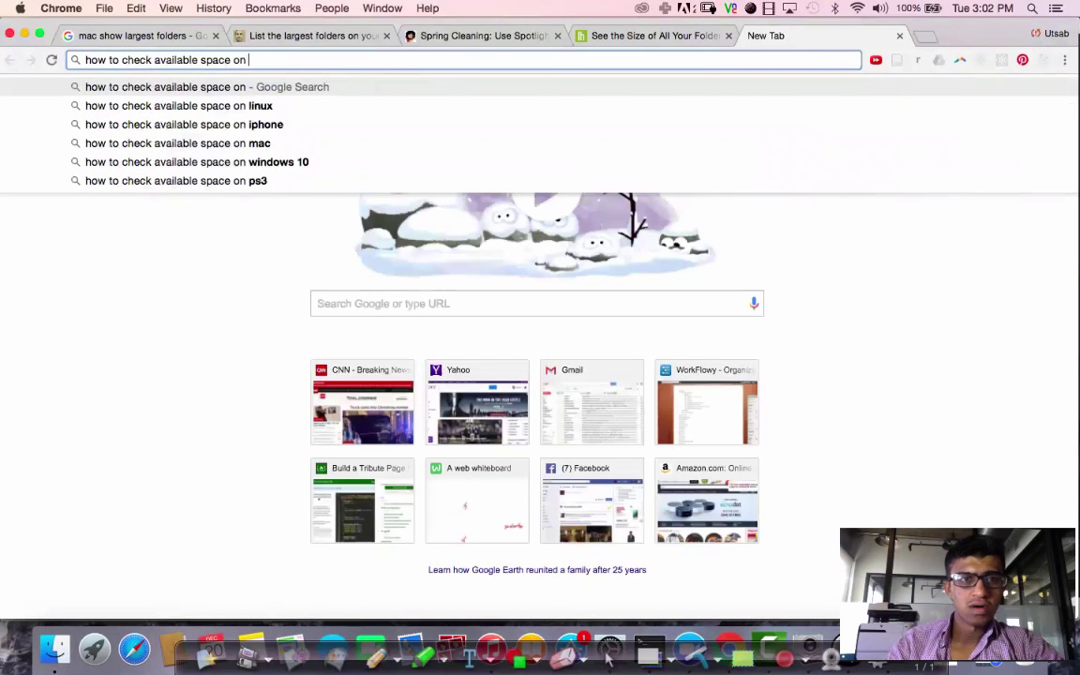
pyautogui.write(' mac')
pyautogui.press('Return')
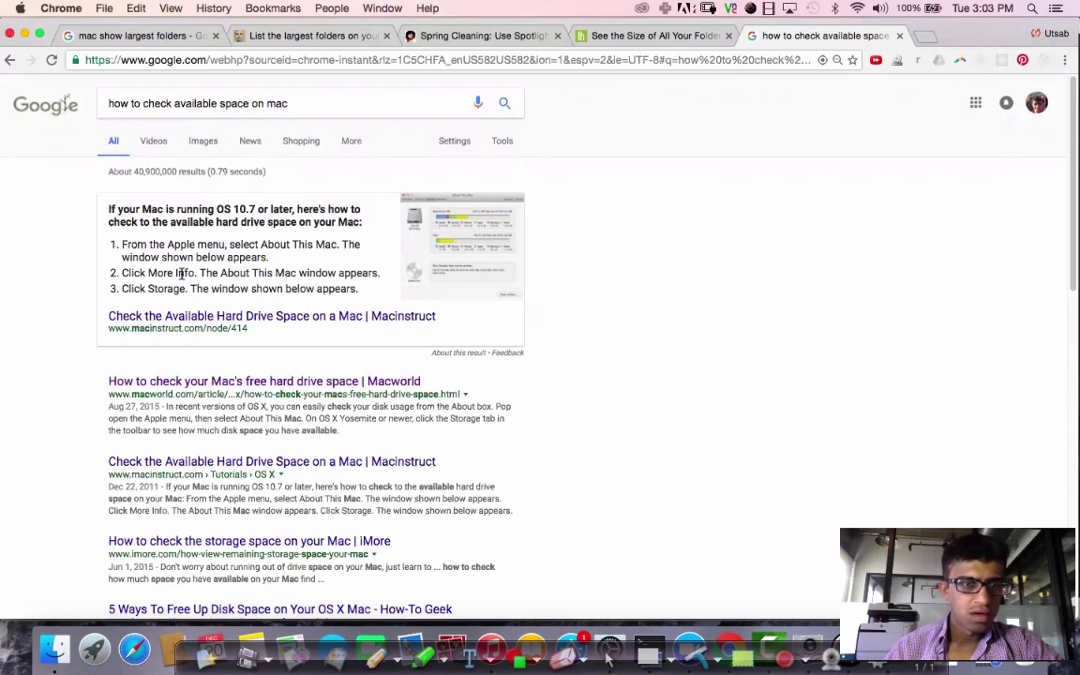
# Read About This Mac's Storage tab (16.35 GB free of 120.11 GB), then close the window
pyautogui.click(20, 9)
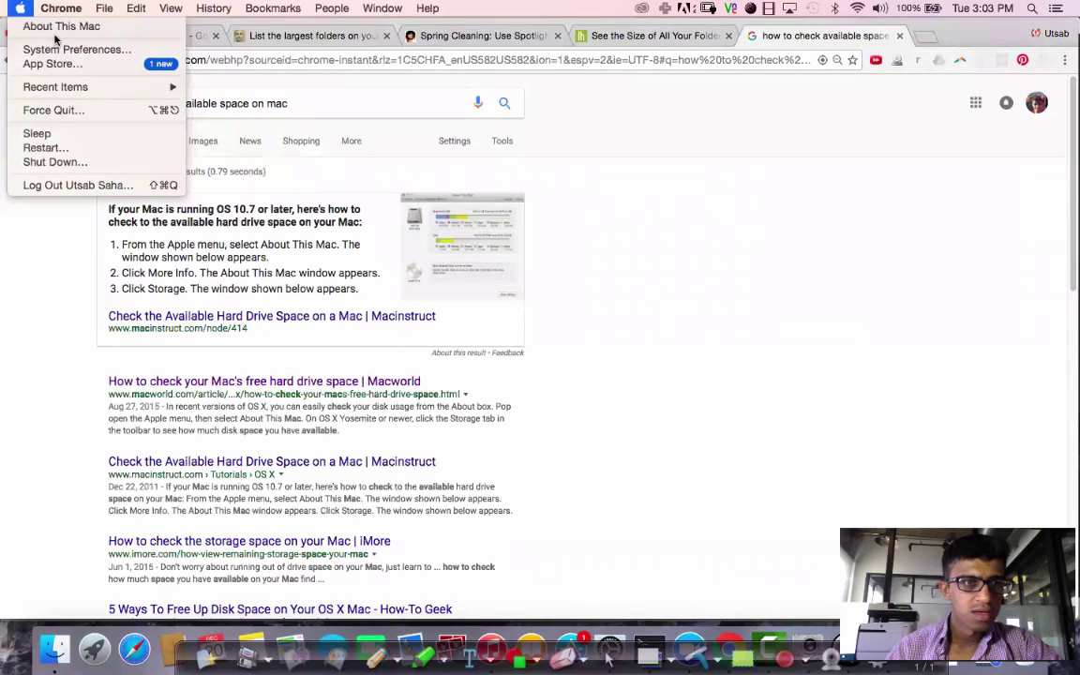
pyautogui.click(56, 30)
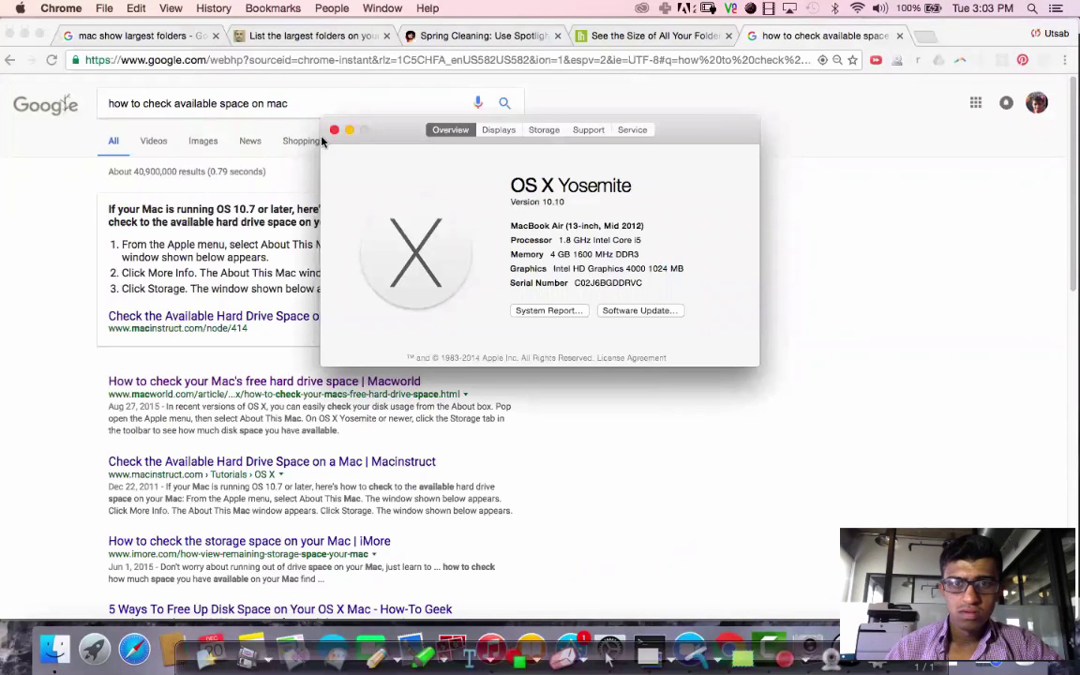
pyautogui.click(544, 131)
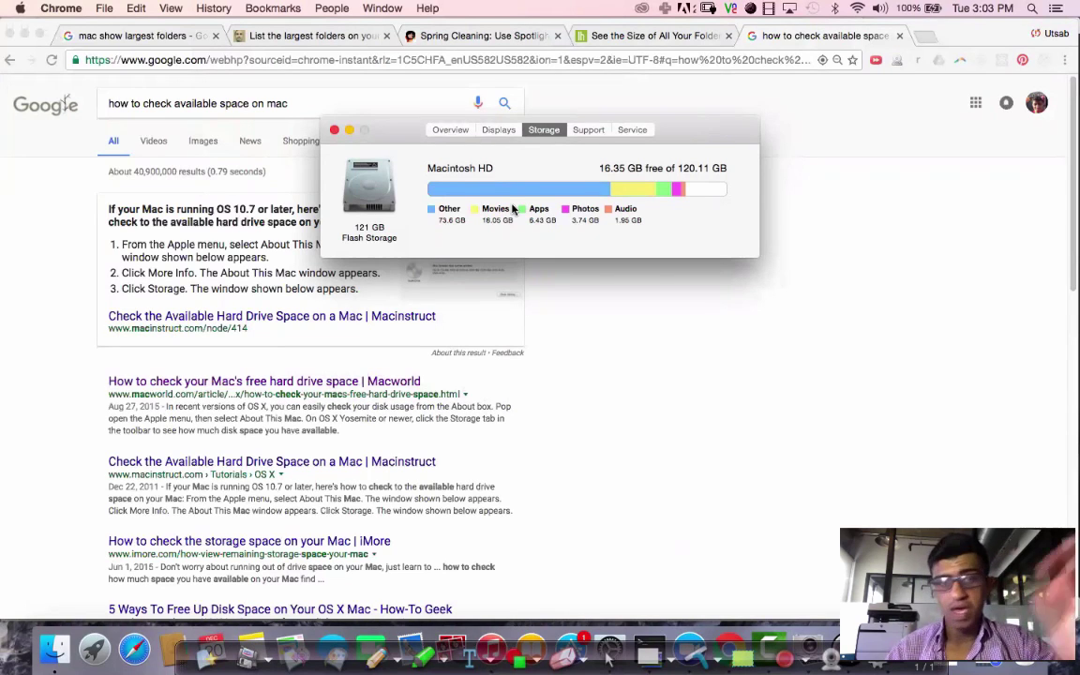
pyautogui.click(335, 131)
# Back in Finder's over-500 MB results, select the 1.15 GB Asphalt8 1.7.2.ipa file
pyautogui.press('super+Tab')
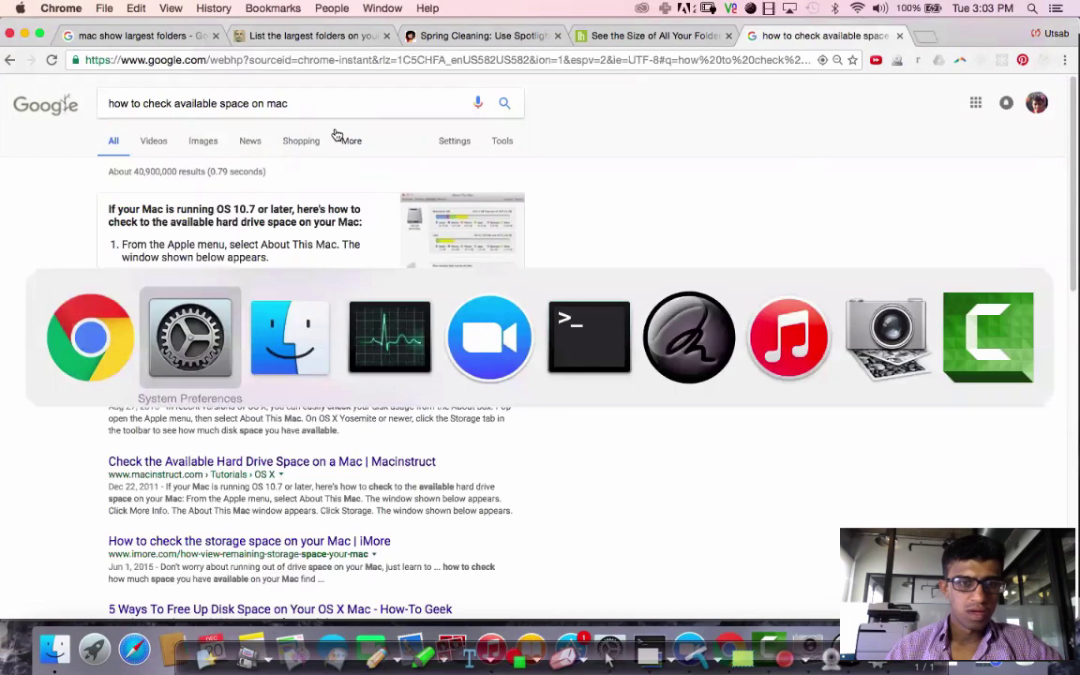
pyautogui.press('super+Tab')
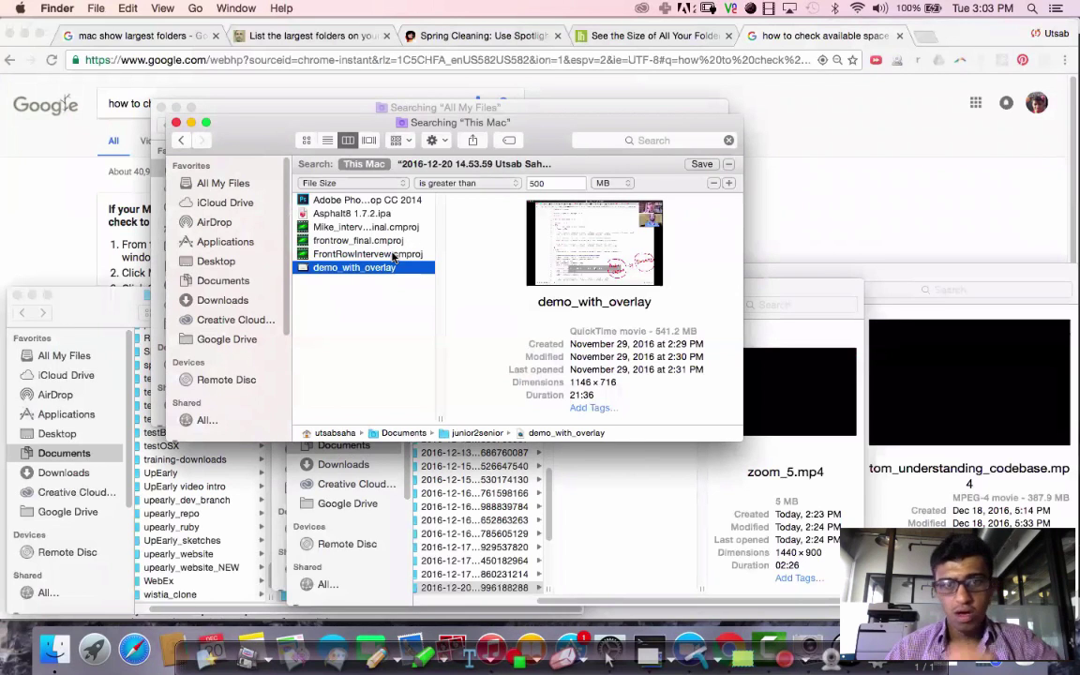
pyautogui.click(357, 216)
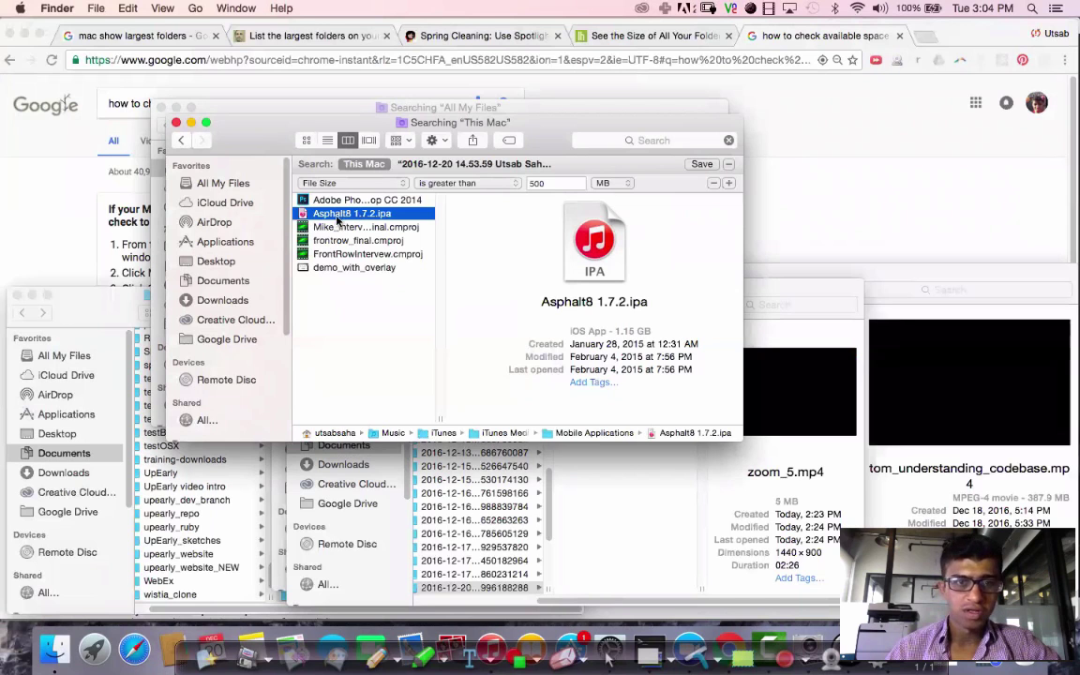
# Move Asphalt8 1.7.2.ipa to the Trash, then confirm permanently emptying the Trash
pyautogui.rightClick(332, 216)
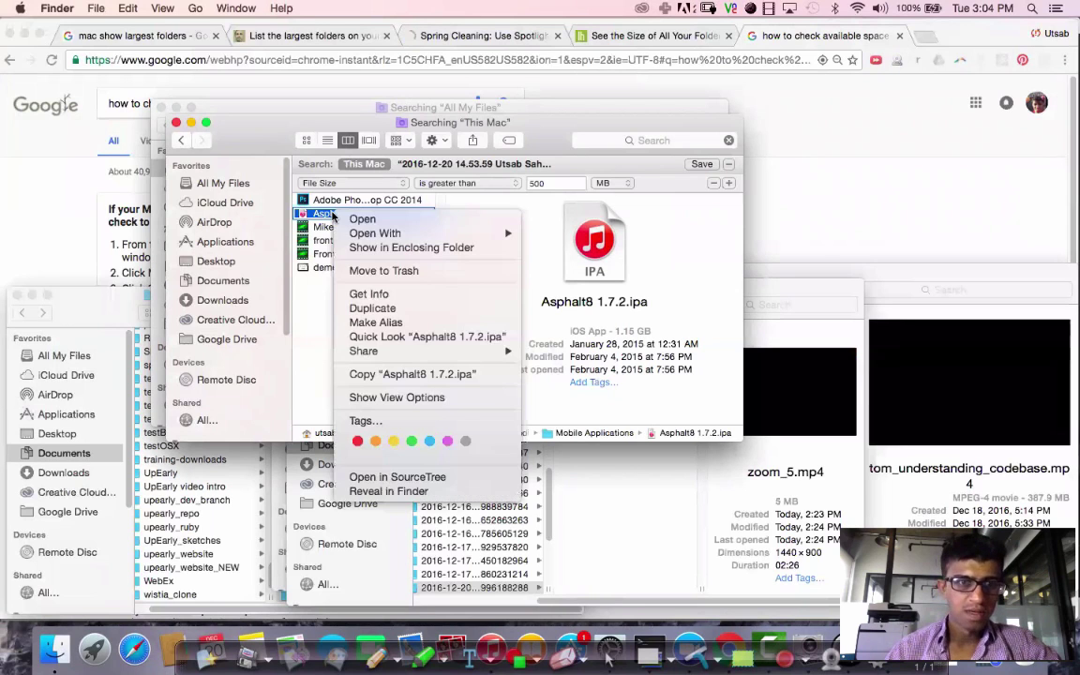
pyautogui.click(396, 271)
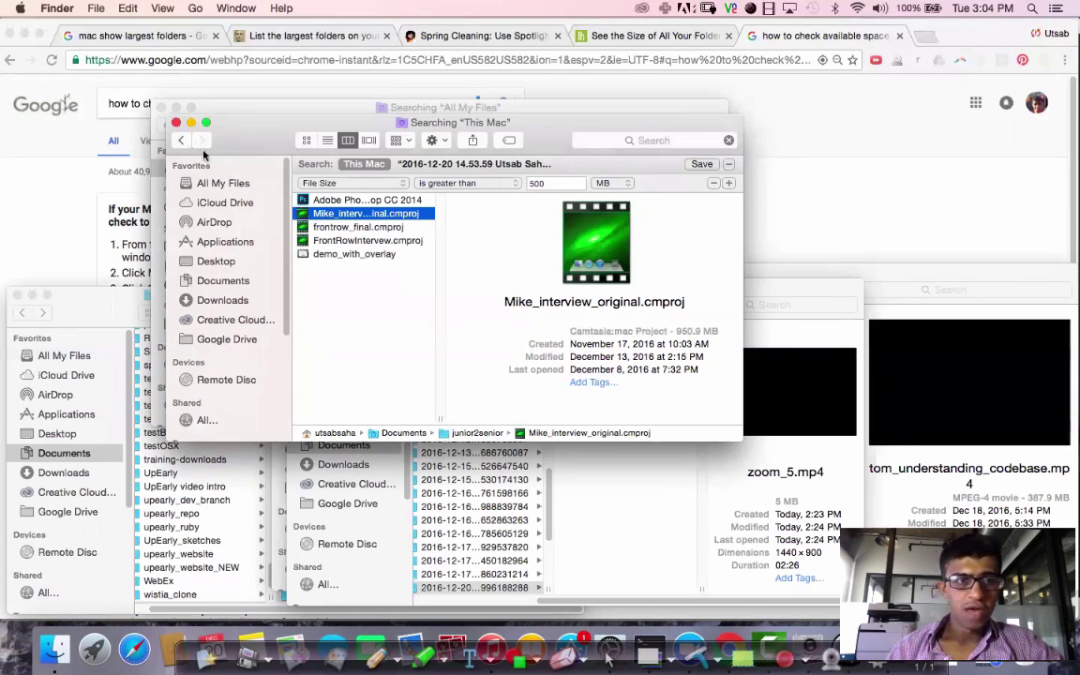
pyautogui.click(52, 8)
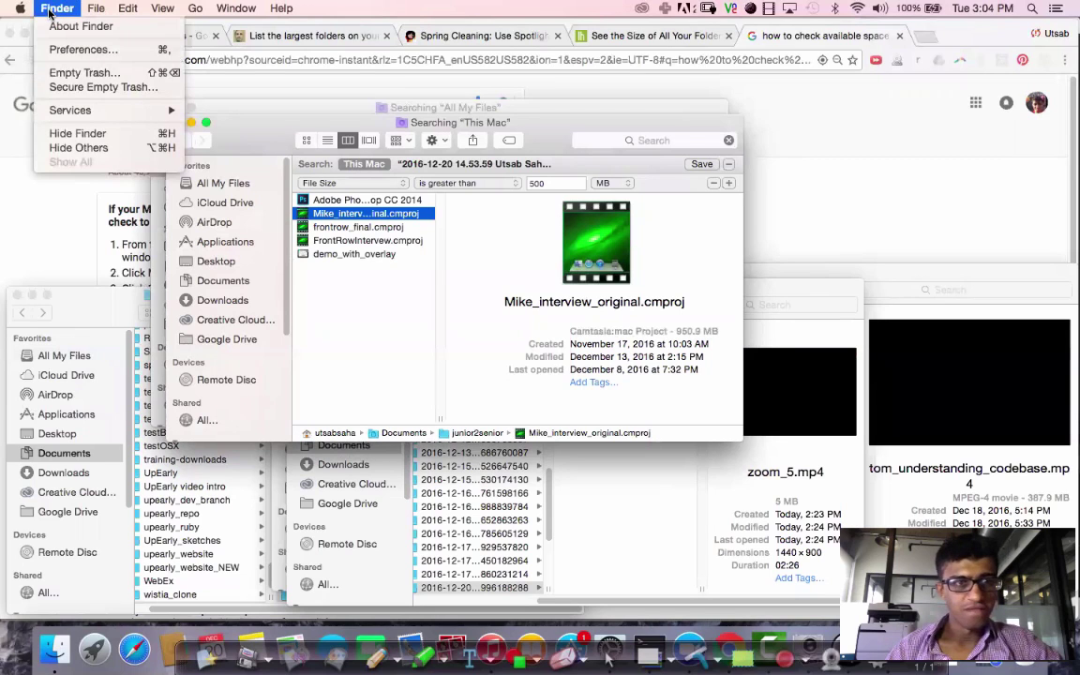
pyautogui.click(79, 73)
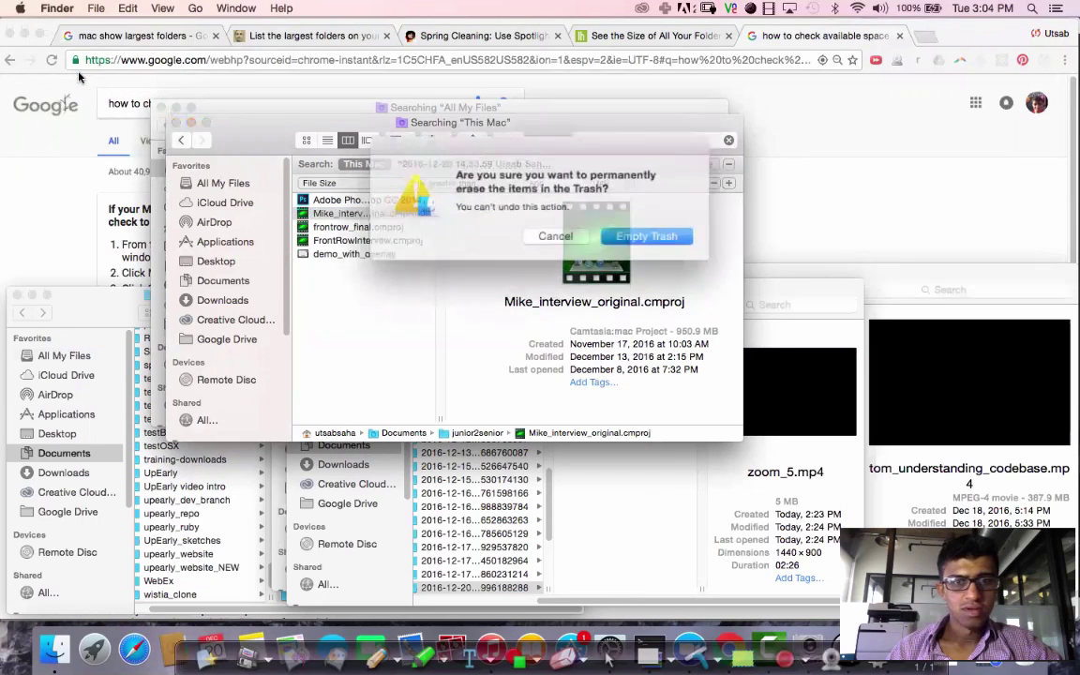
pyautogui.click(619, 232)
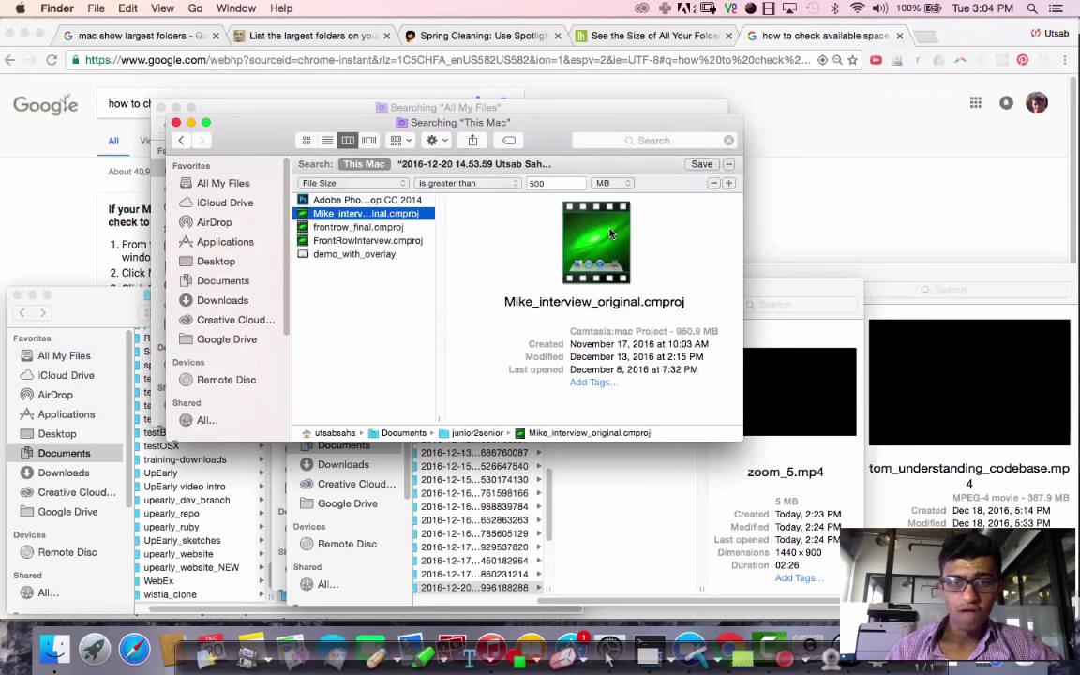
# Check About This Mac's Storage: 17.52 GB free of 120.11 GB, then close the window
pyautogui.press('super+Tab')
pyautogui.press('super+Tab')
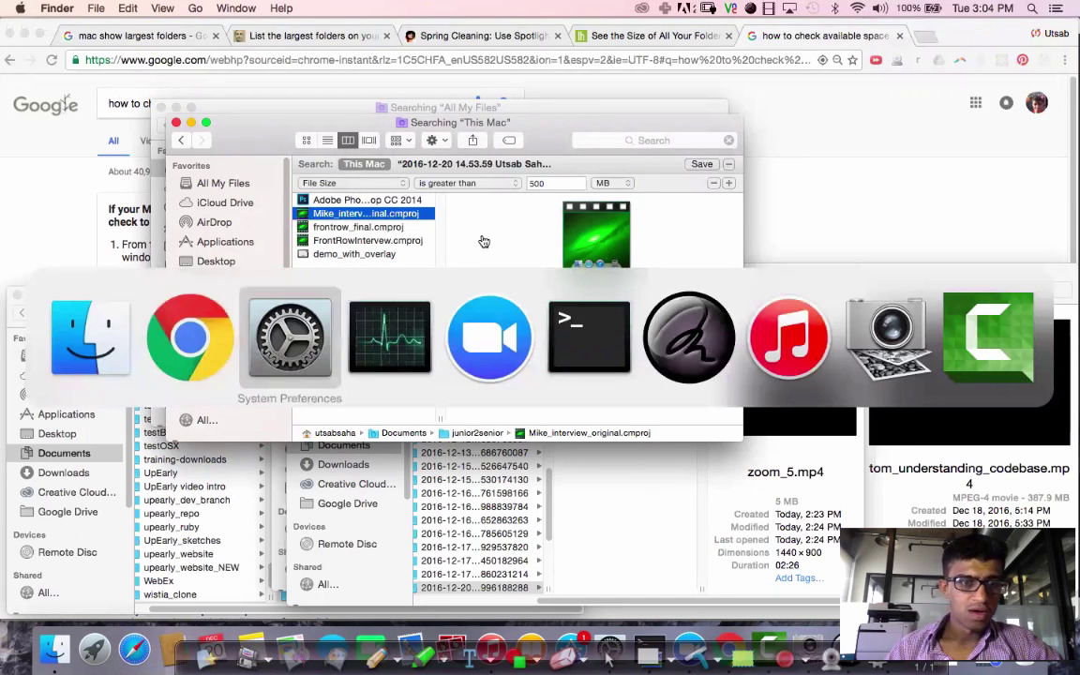
pyautogui.press('super+Tab')
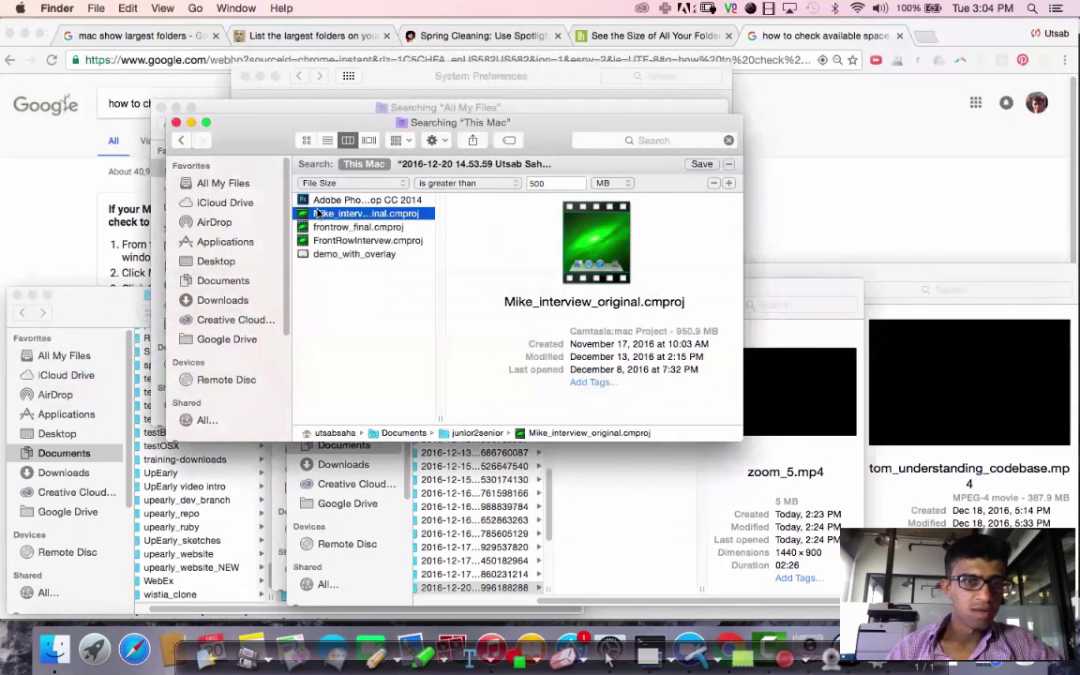
pyautogui.click(47, 9)
pyautogui.click(19, 9)
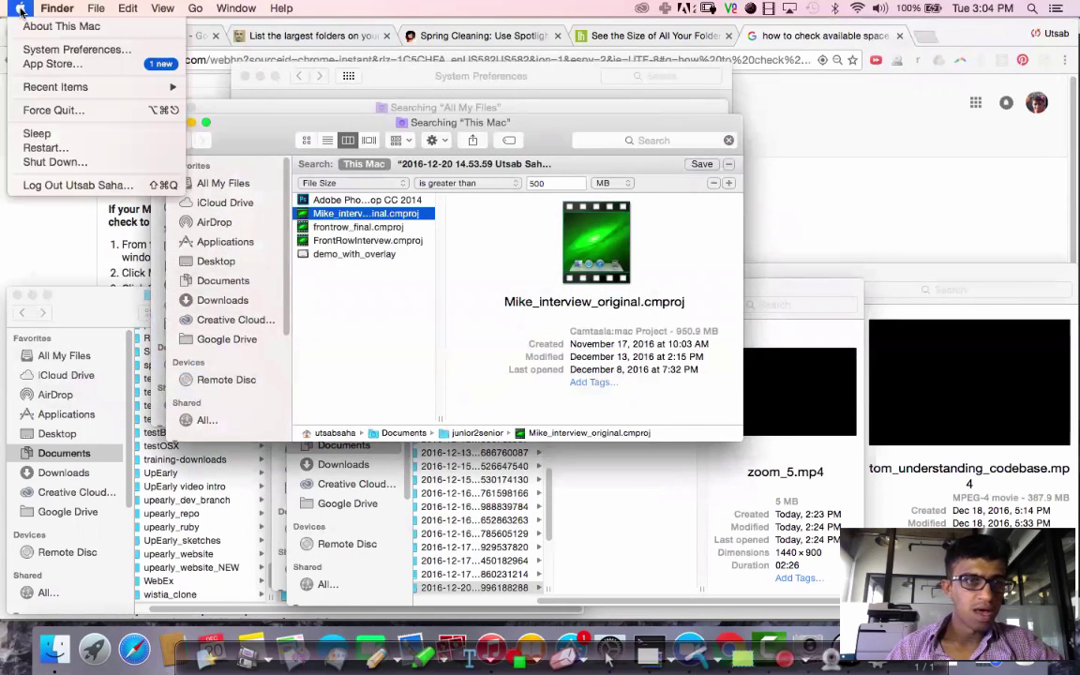
pyautogui.click(53, 26)
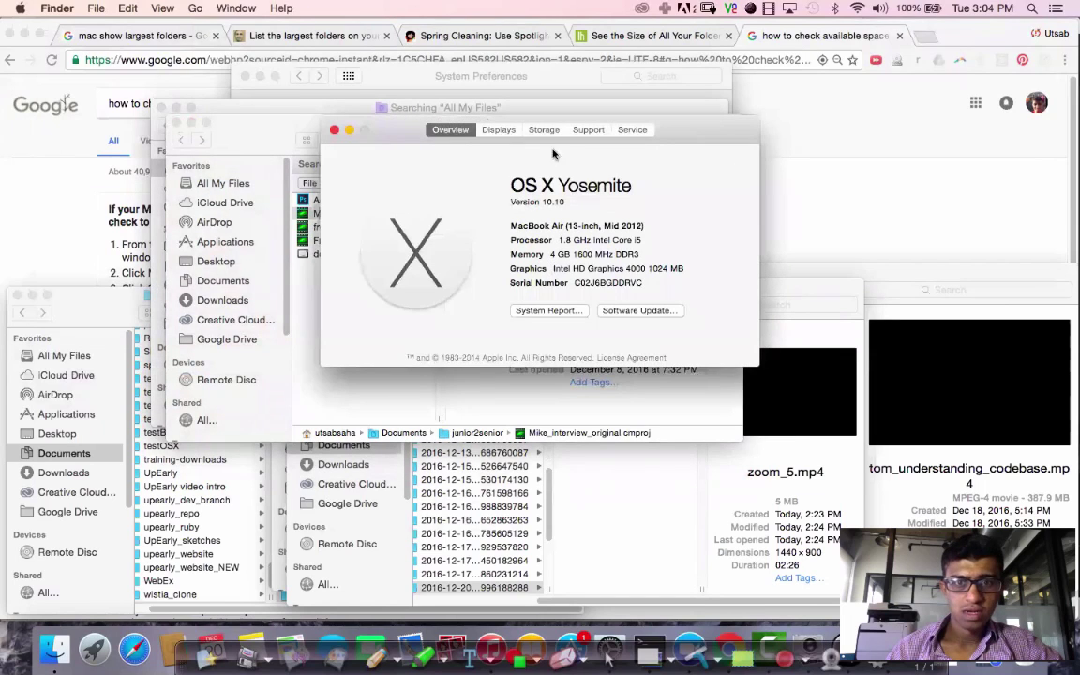
pyautogui.click(545, 131)
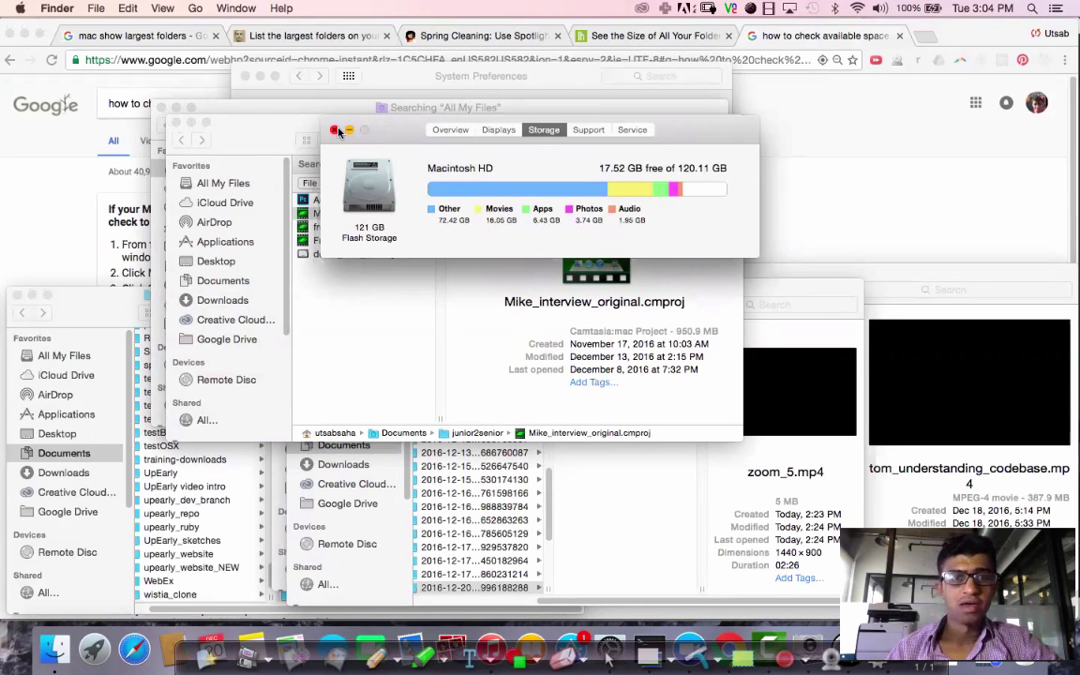
pyautogui.click(358, 214)
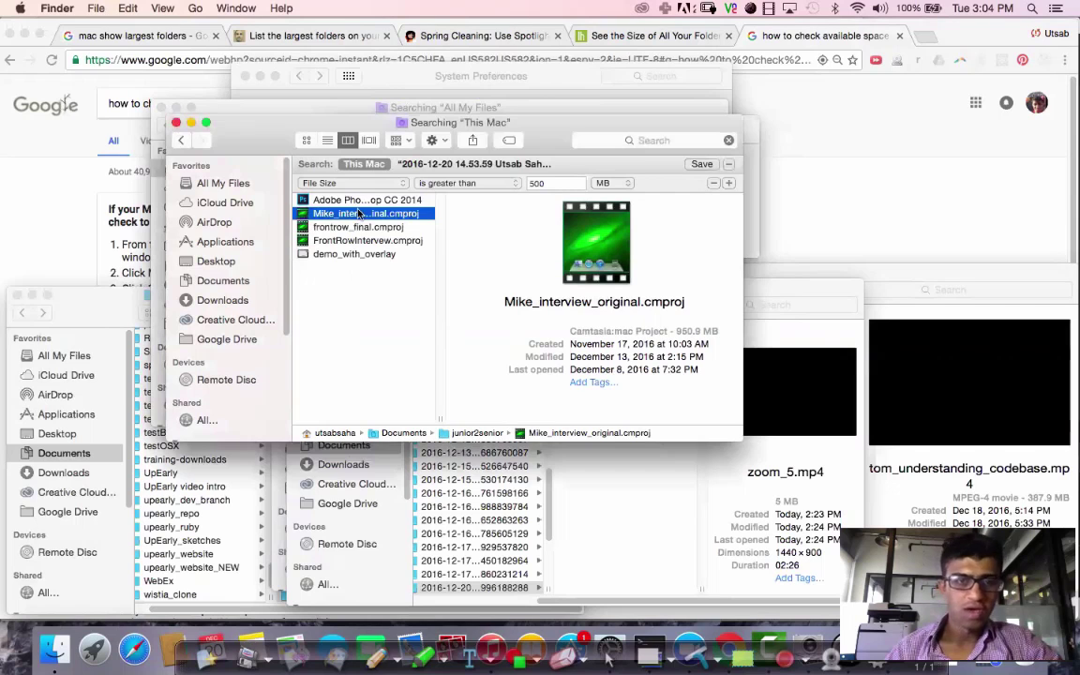